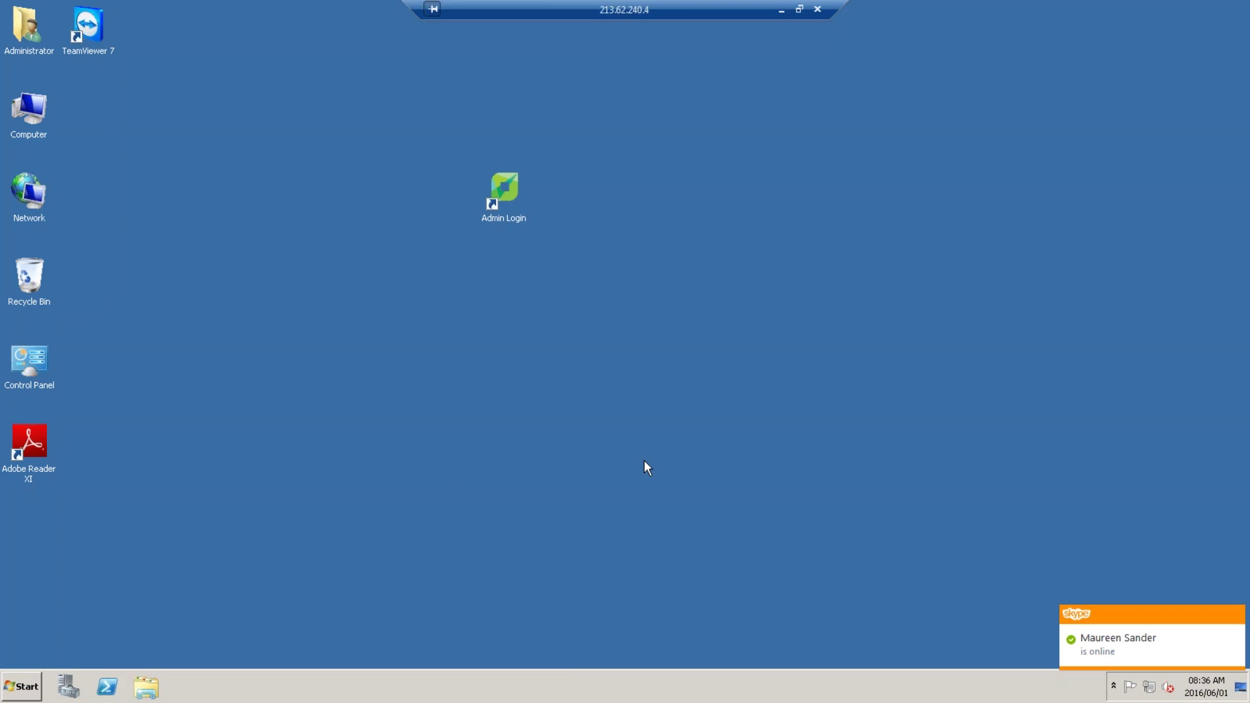
# Log in to the maximized admin console as Admin with the account password, continuing past the 8-day license warning.
pyautogui.doubleClick(503, 199)
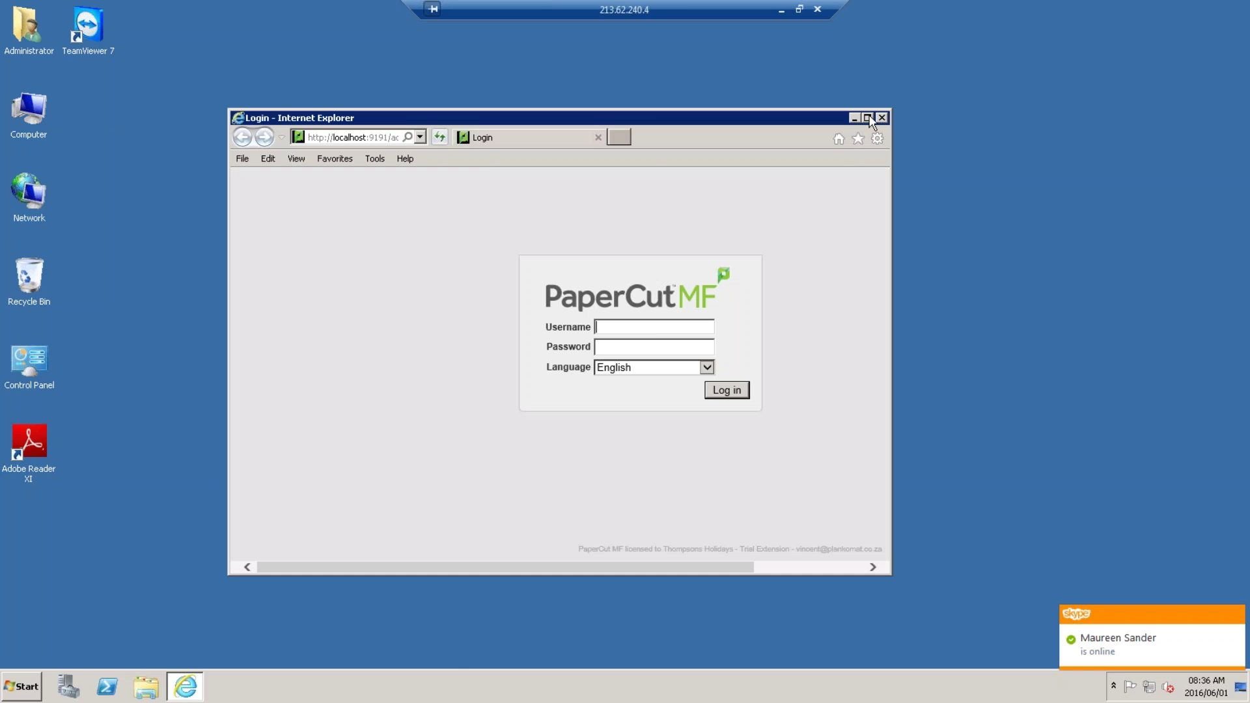
pyautogui.click(870, 122)
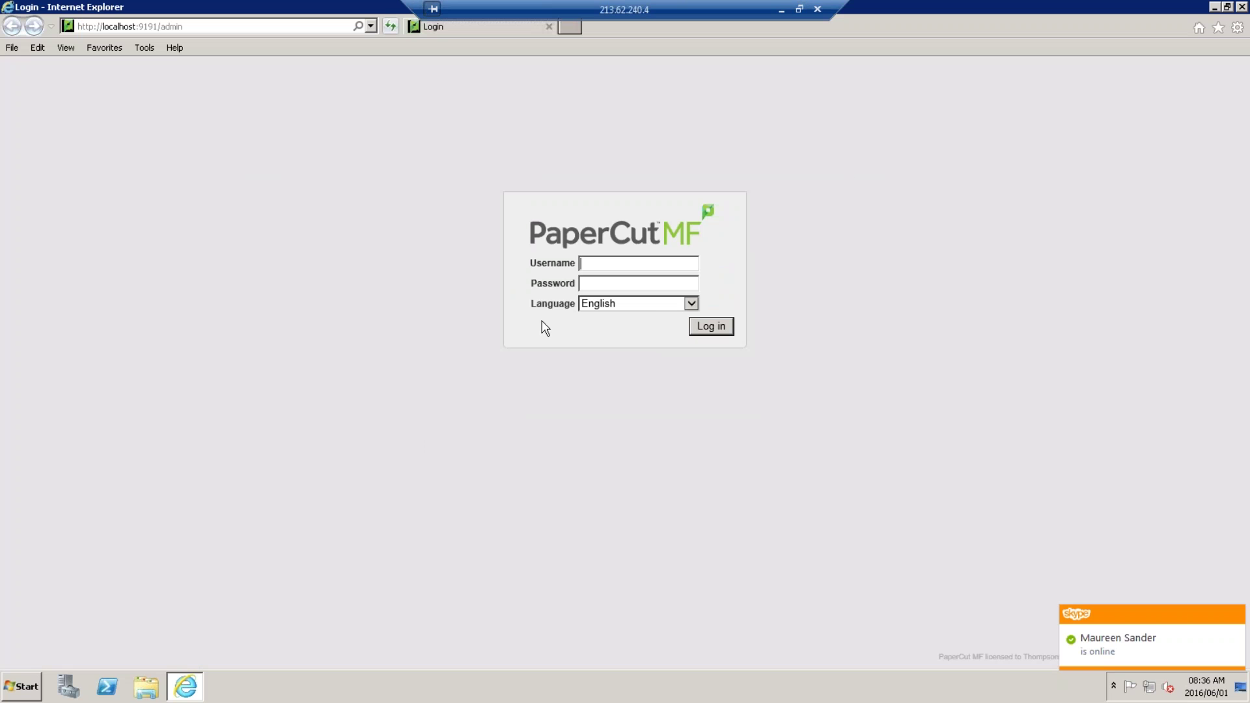
pyautogui.write('Admin')
pyautogui.press('Tab')
pyautogui.write('••••••••••')
pyautogui.press('Return')
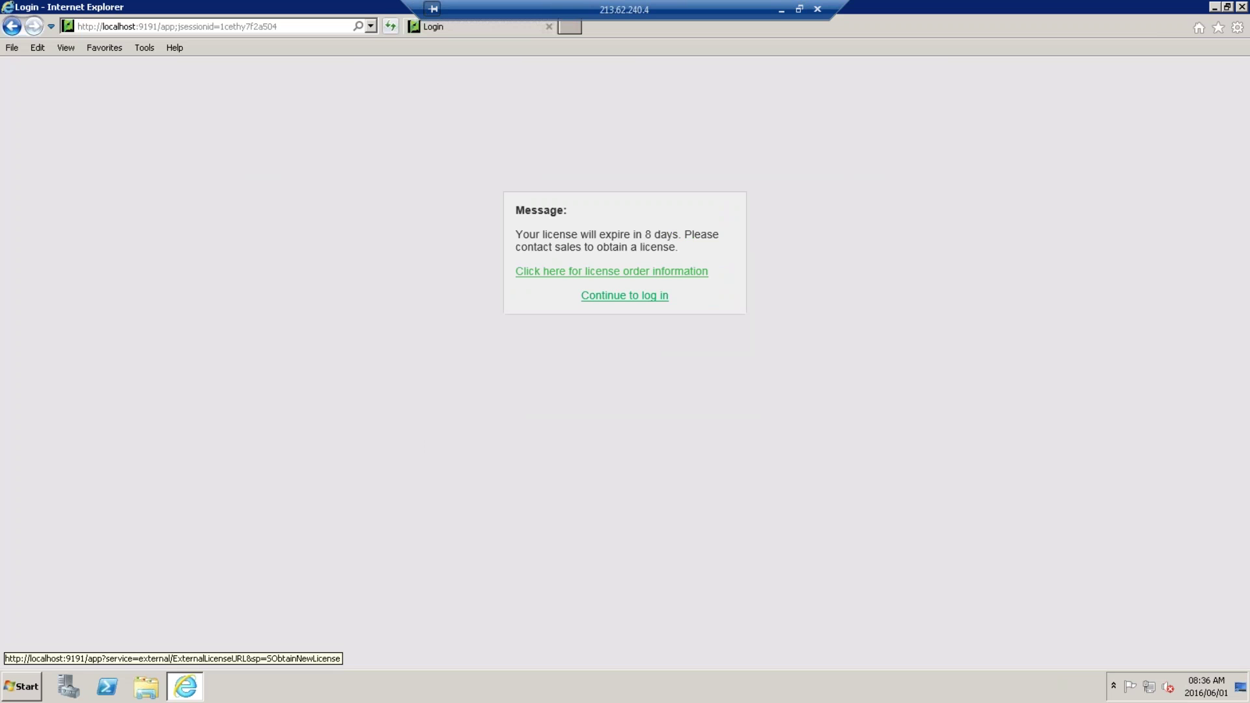
pyautogui.click(618, 296)
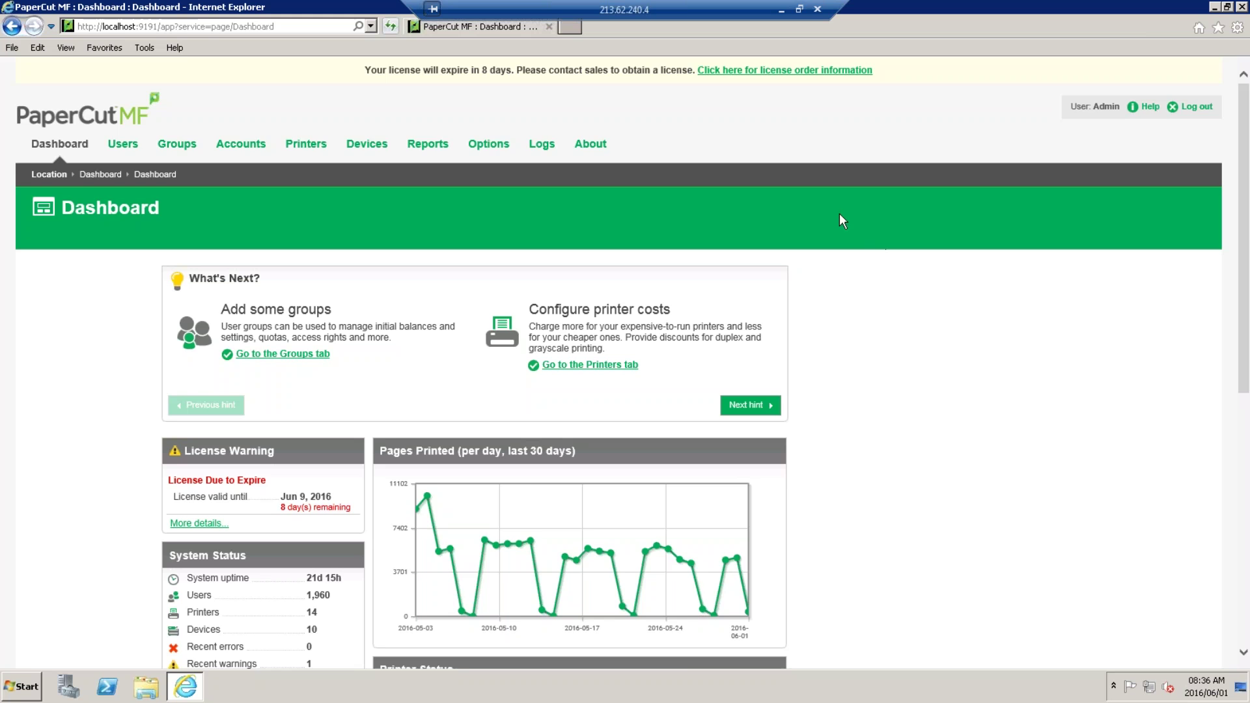
pyautogui.scroll(-3, 842, 221)
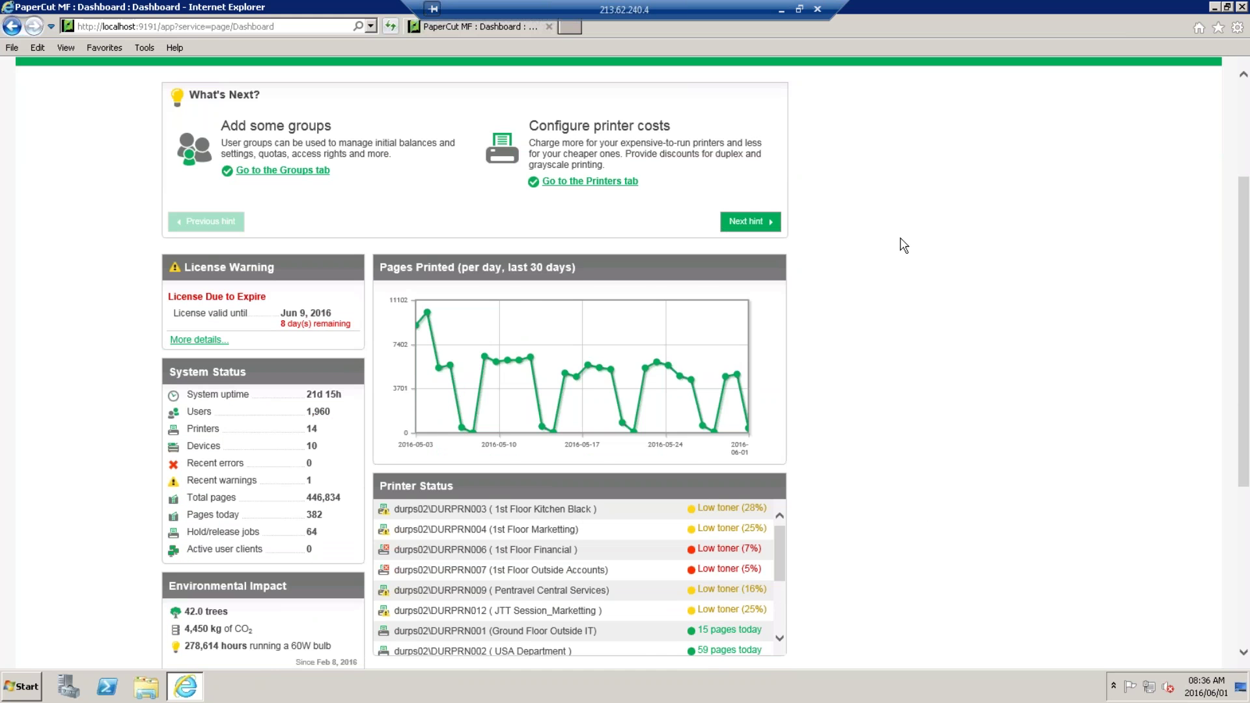
pyautogui.scroll(-2, 902, 244)
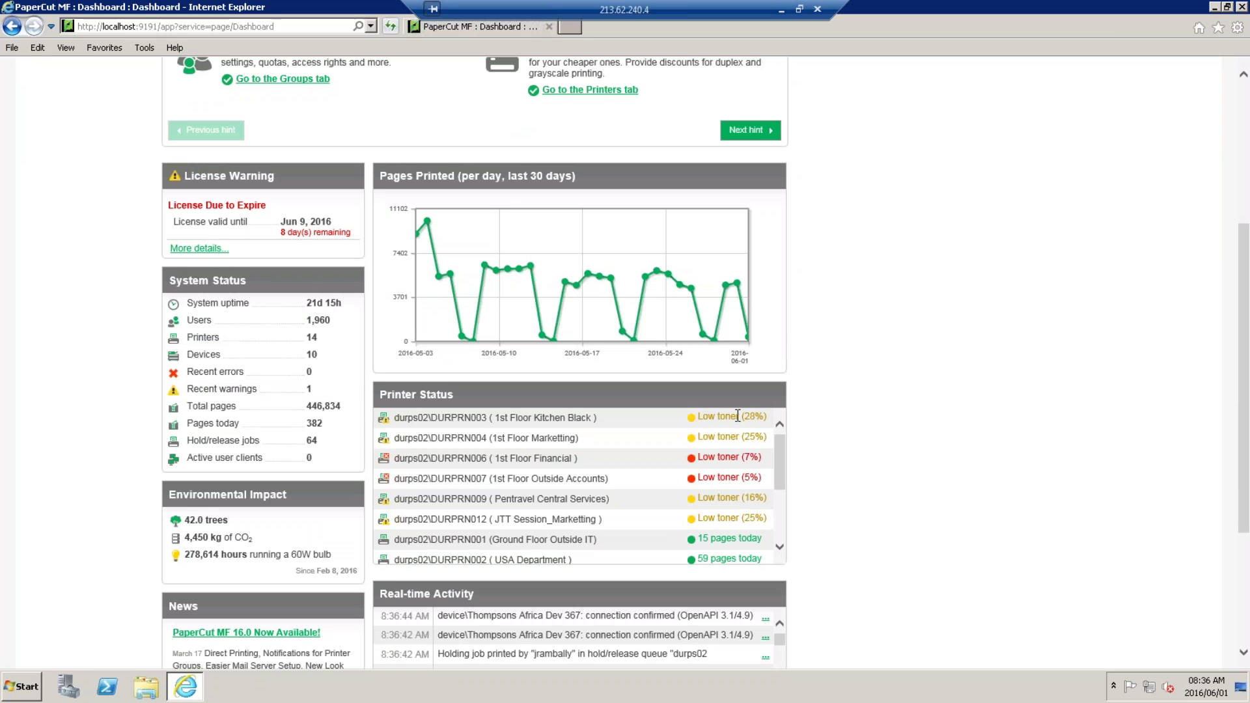
pyautogui.scroll(-1, 780, 474)
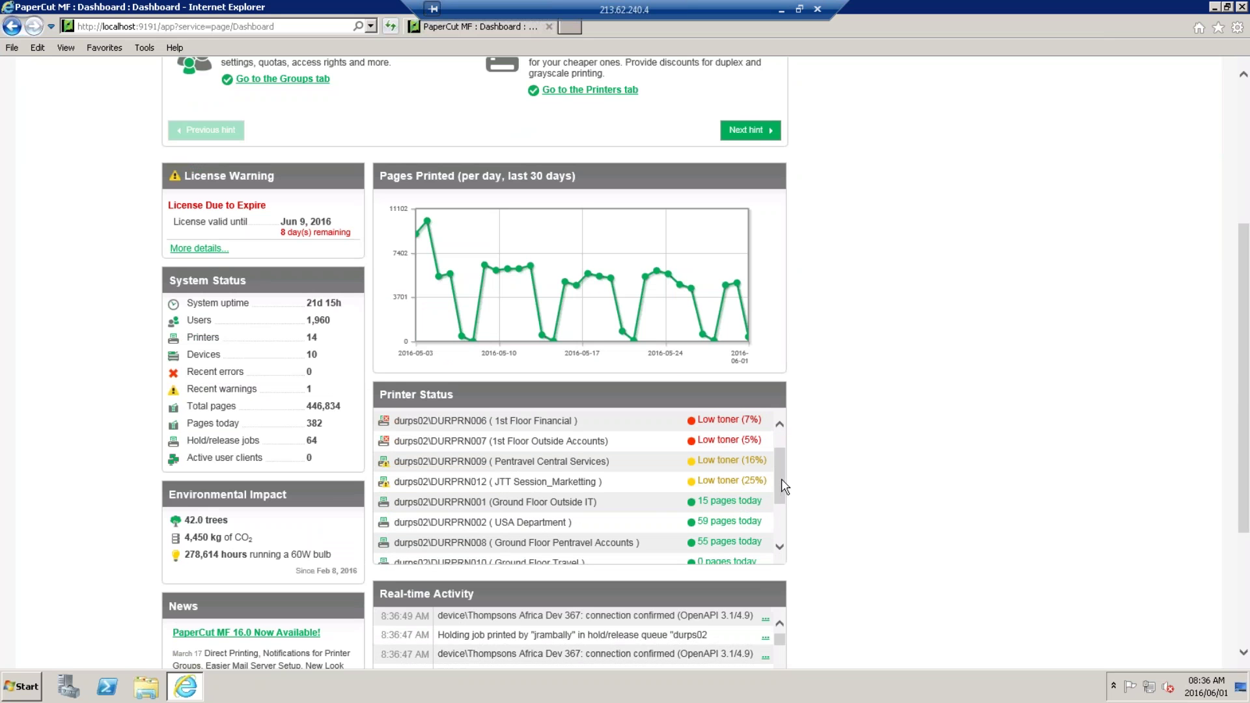
pyautogui.scroll(-1, 779, 486)
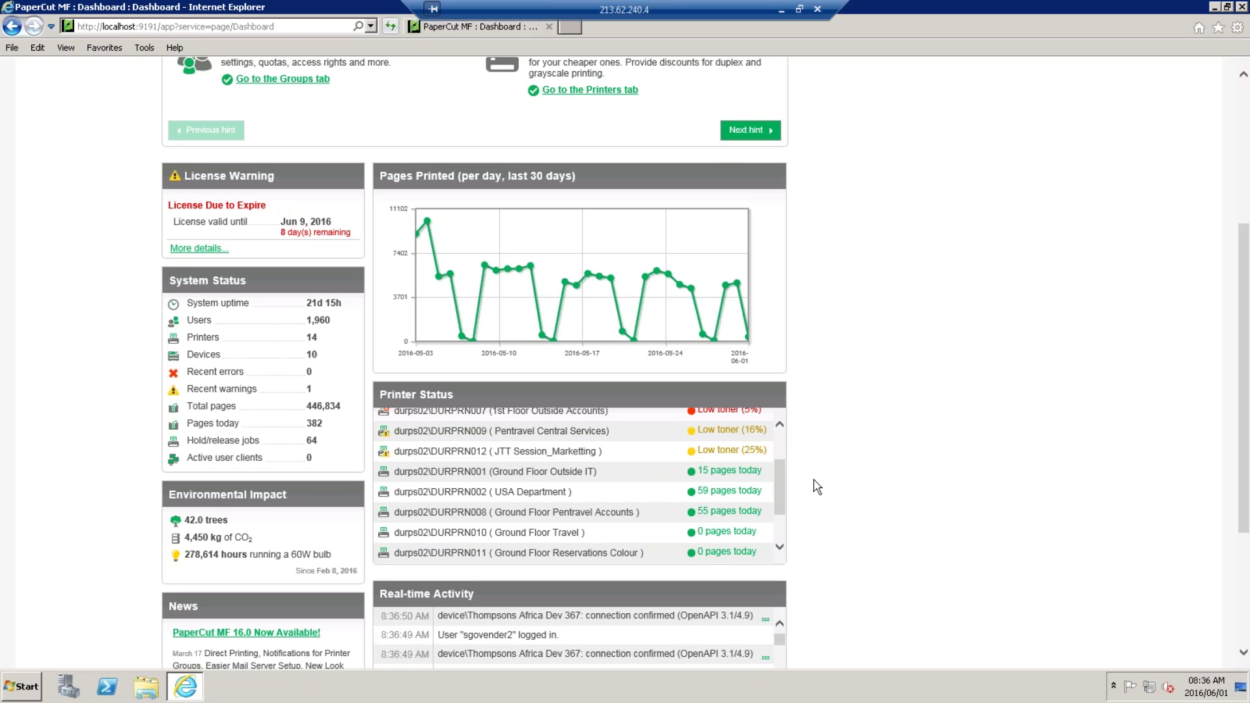
pyautogui.scroll(-3, 846, 482)
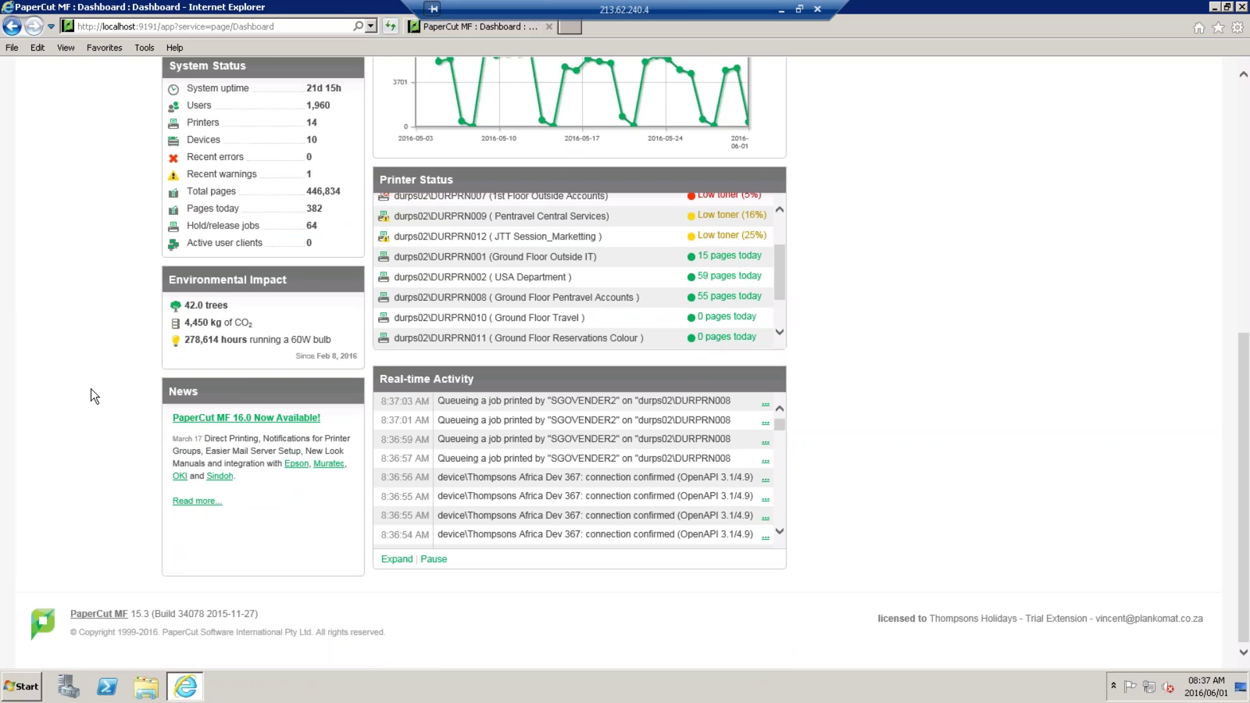
pyautogui.scroll(3, 91, 393)
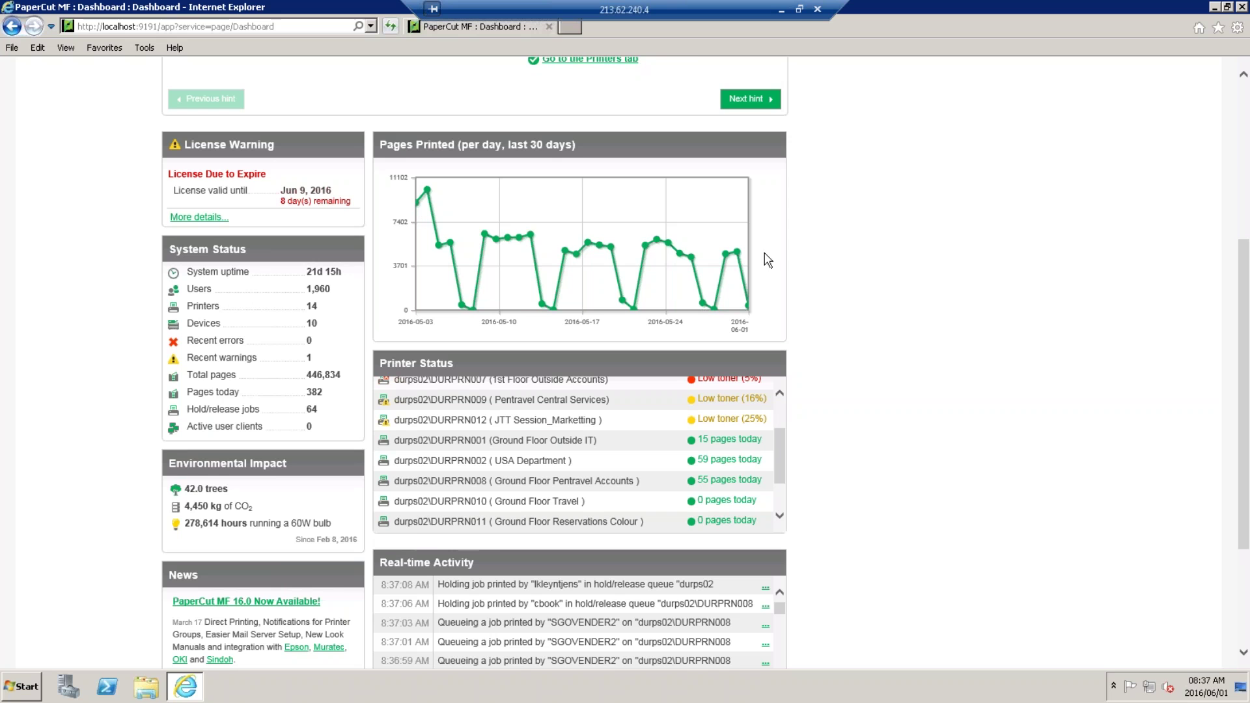
pyautogui.scroll(5, 864, 462)
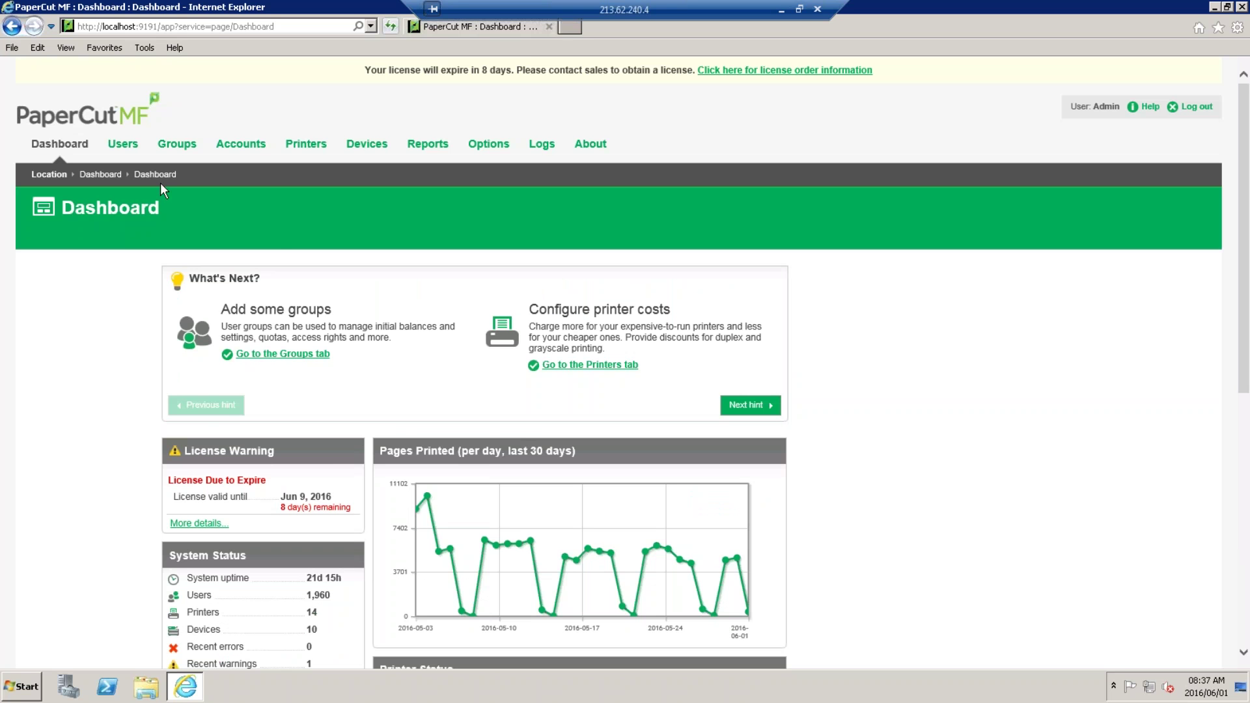
# Open the Users tab and enter the target user's username in Quick find.
pyautogui.click(123, 150)
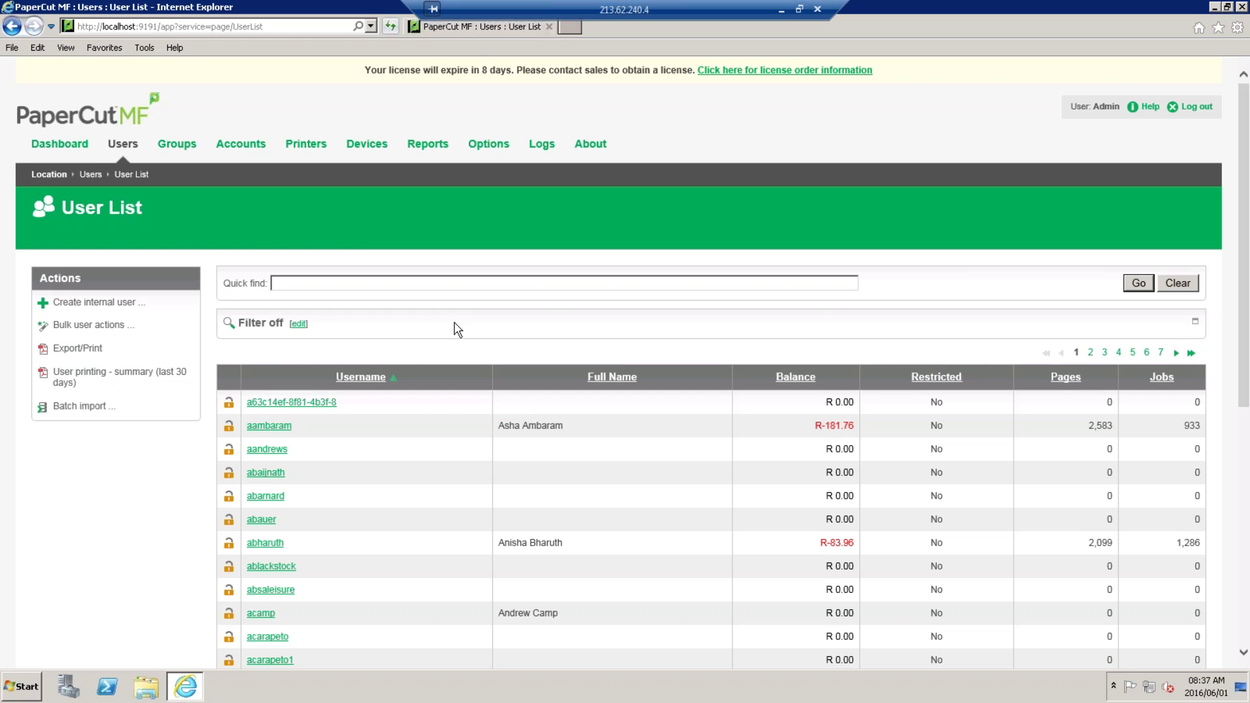
pyautogui.scroll(-7, 457, 330)
pyautogui.scroll(5, 457, 330)
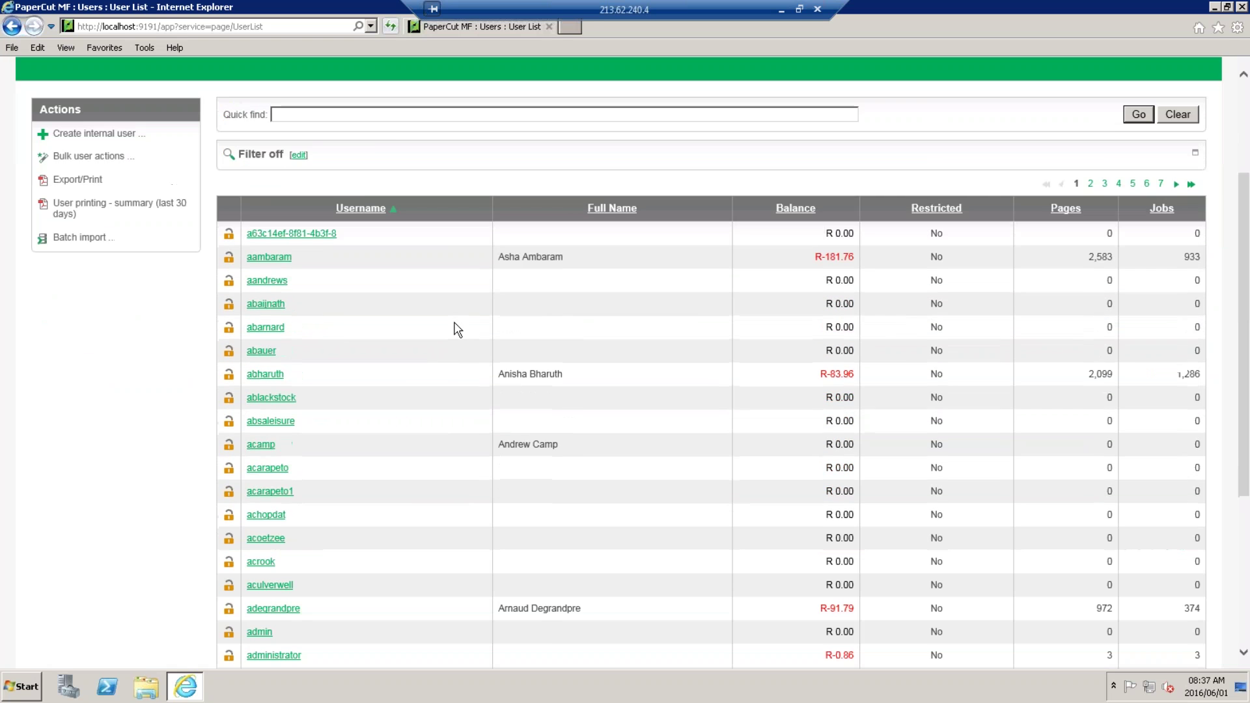
pyautogui.scroll(3, 457, 330)
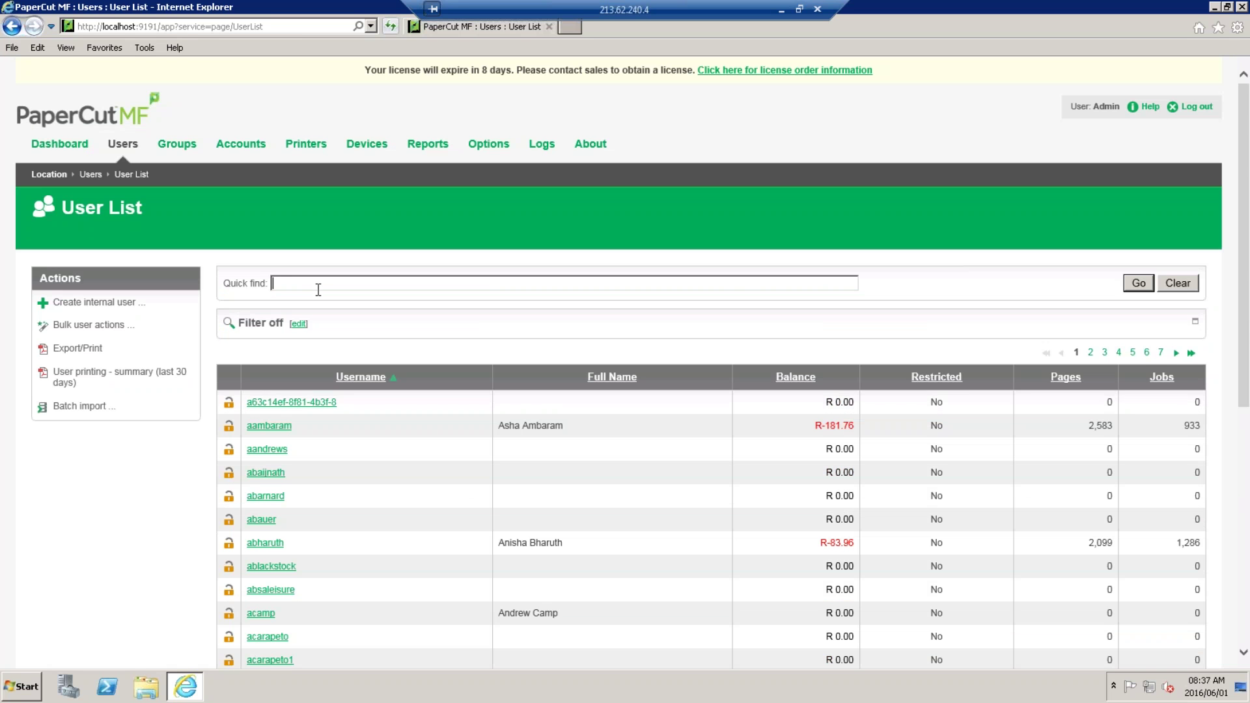
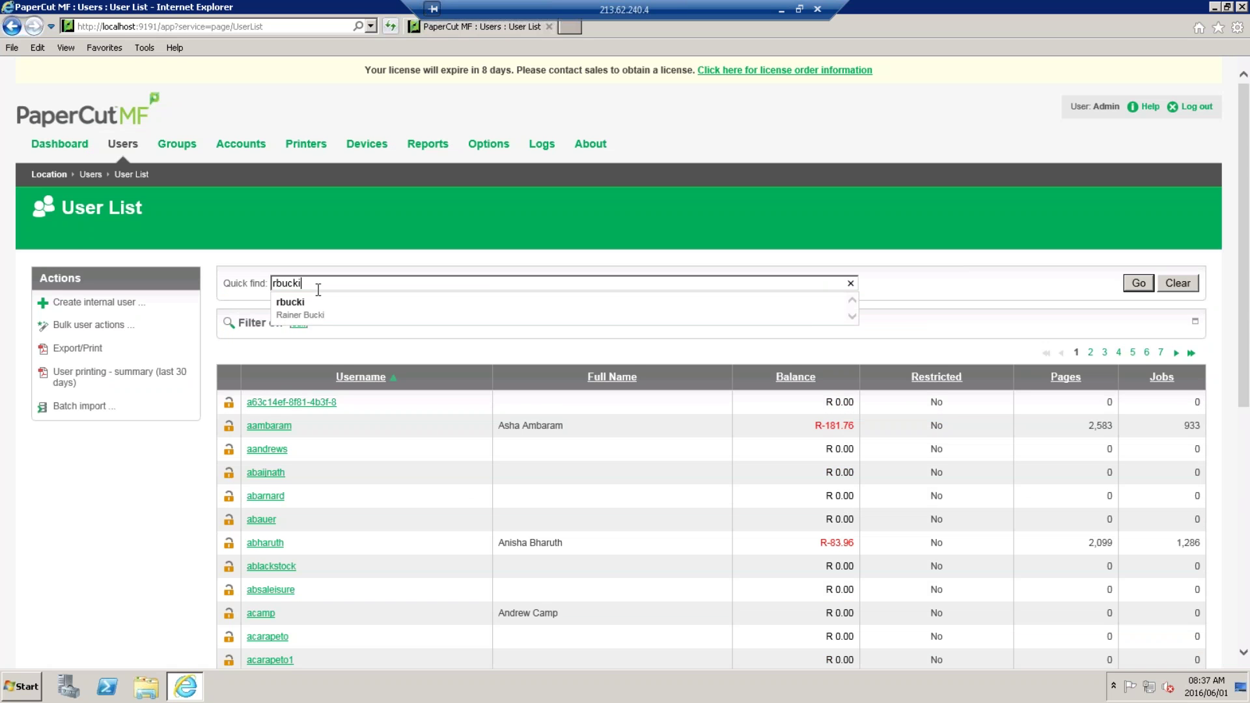
# Open the suggested user's Details page and check the Full name and Primary email fields.
pyautogui.click(297, 315)
pyautogui.press('Return')
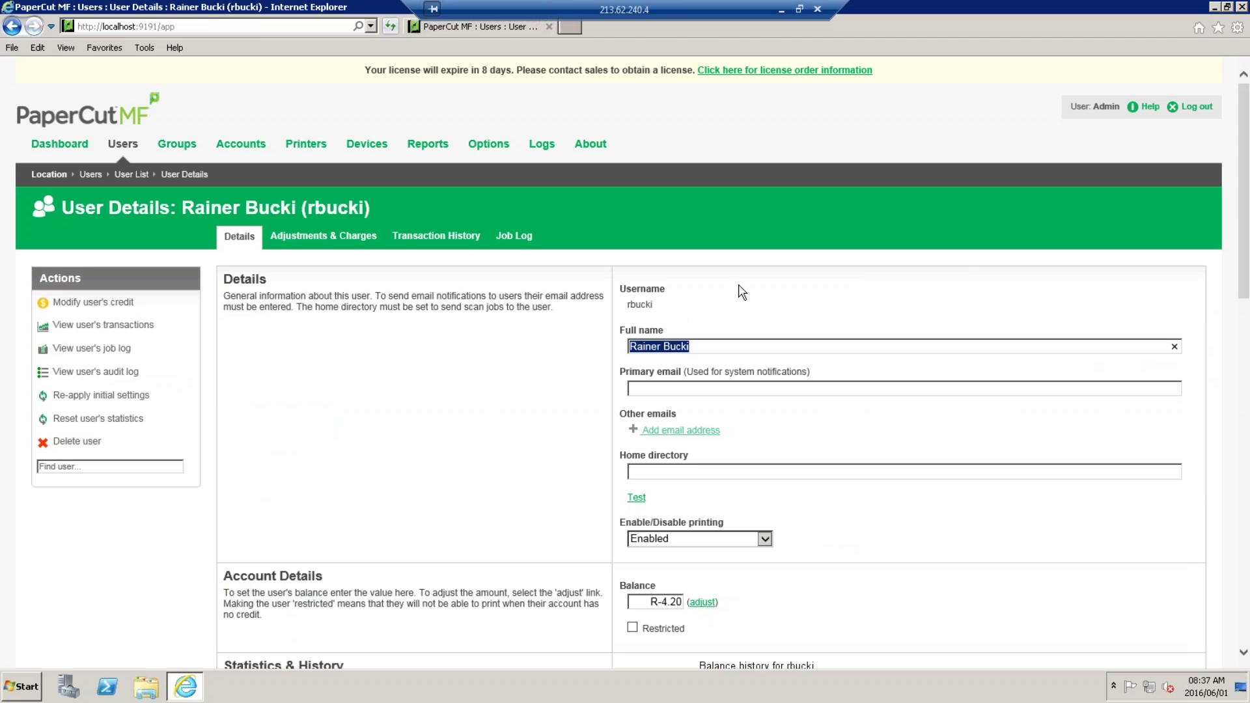
pyautogui.scroll(-2, 742, 293)
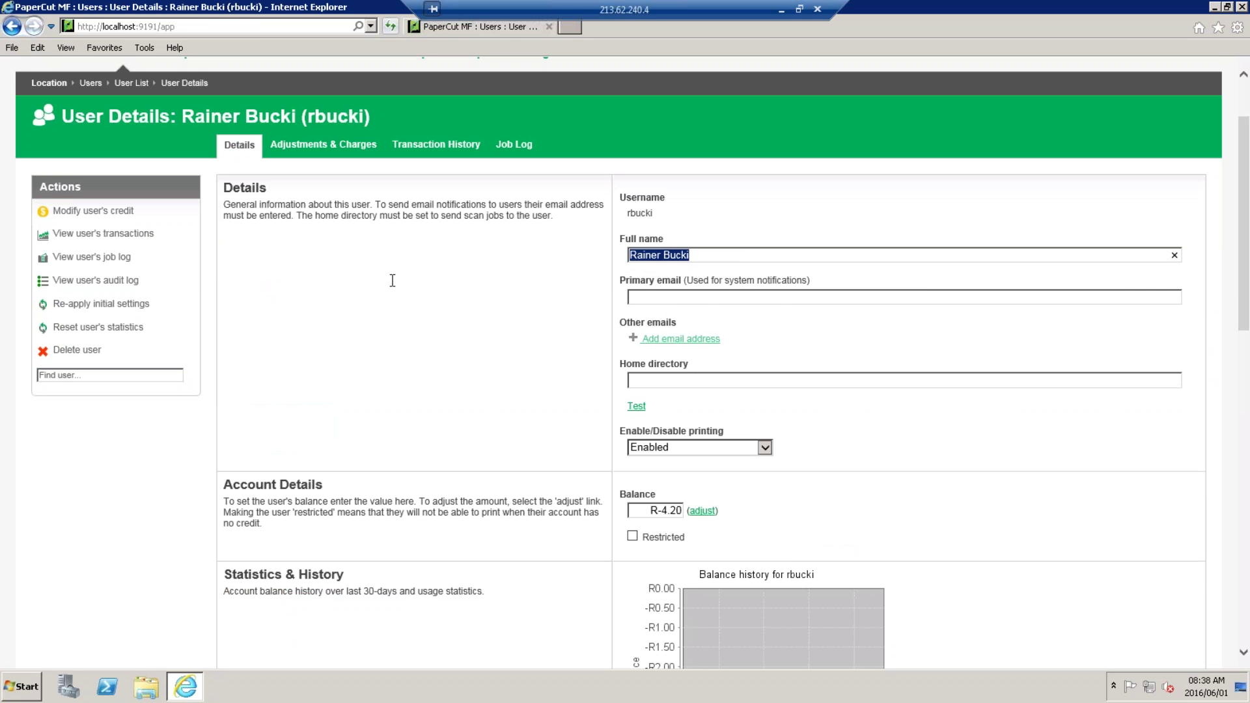
pyautogui.click(711, 261)
pyautogui.click(686, 299)
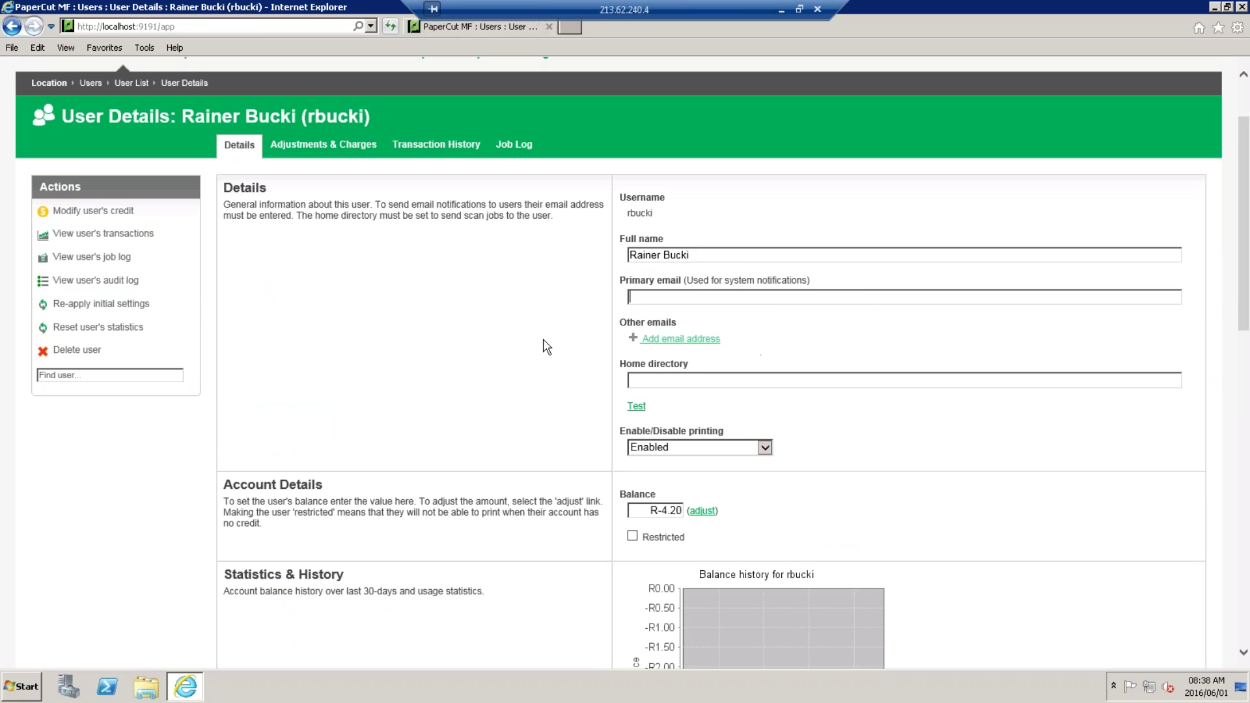
# Scroll down to check the primary card number and Card/ID PIN, then return to the top.
pyautogui.scroll(-2, 541, 347)
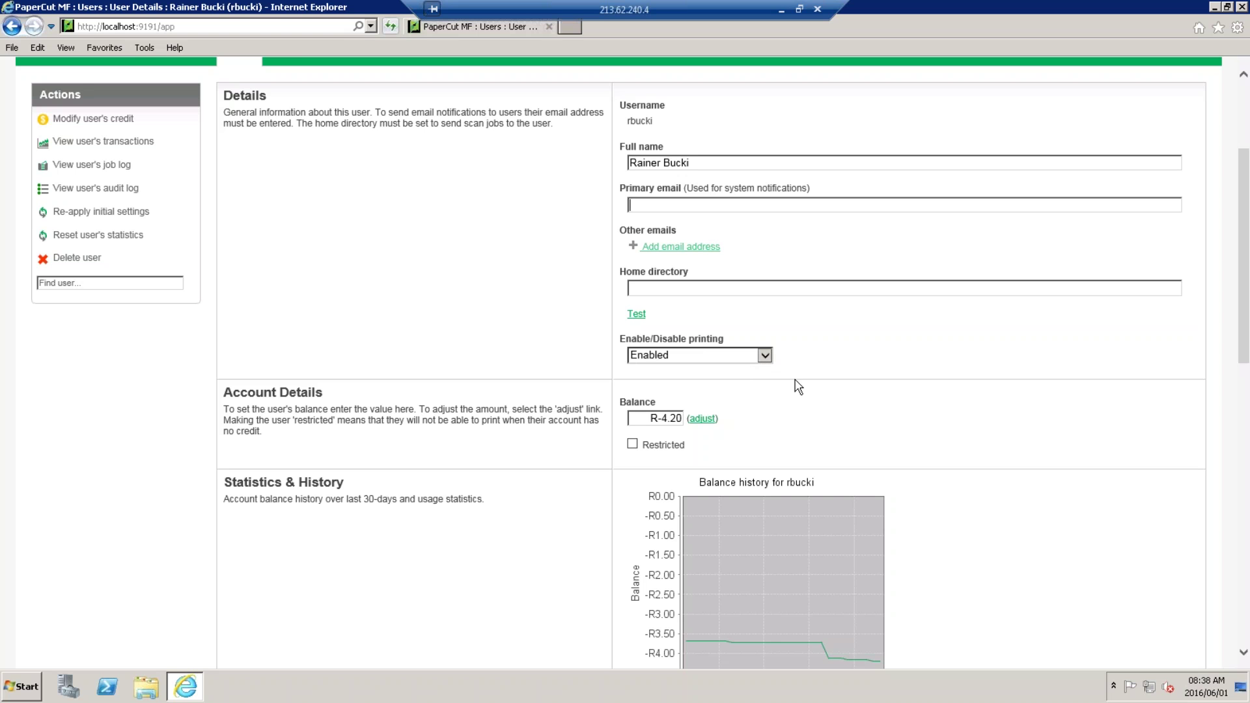
pyautogui.scroll(-6, 810, 376)
pyautogui.scroll(-7, 827, 338)
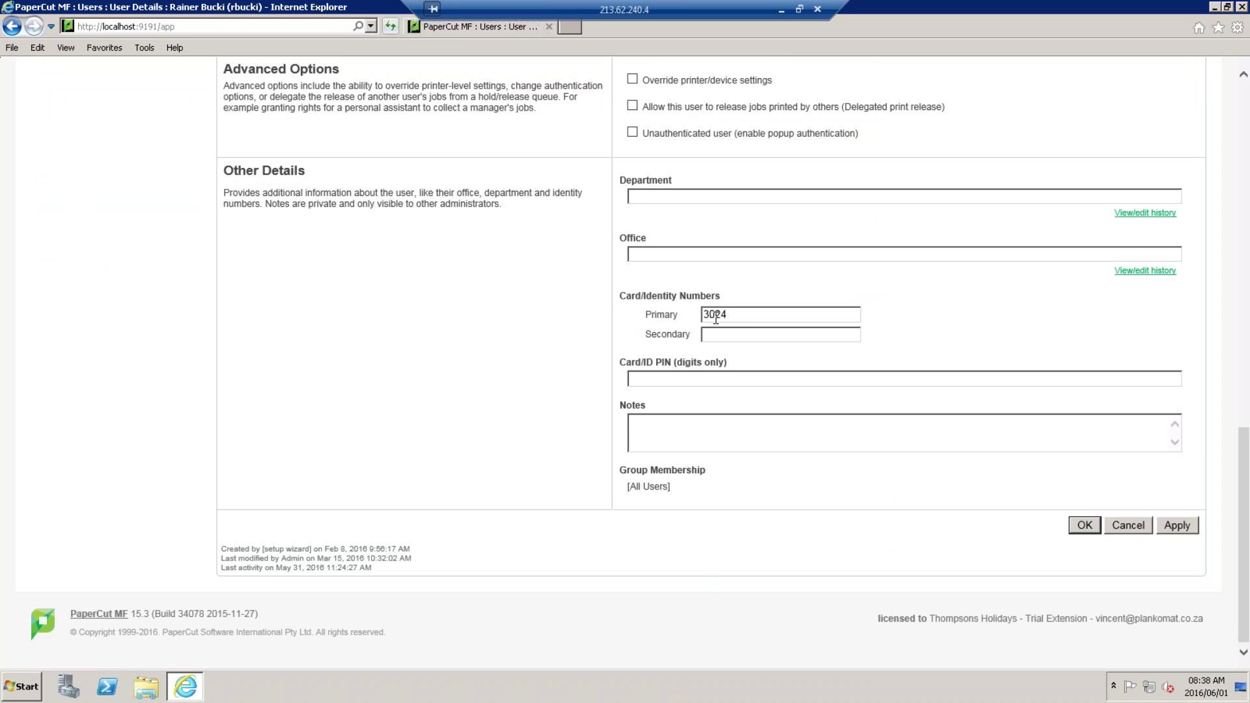
pyautogui.doubleClick(736, 315)
pyautogui.click(660, 379)
pyautogui.scroll(8, 543, 420)
pyautogui.scroll(6, 567, 427)
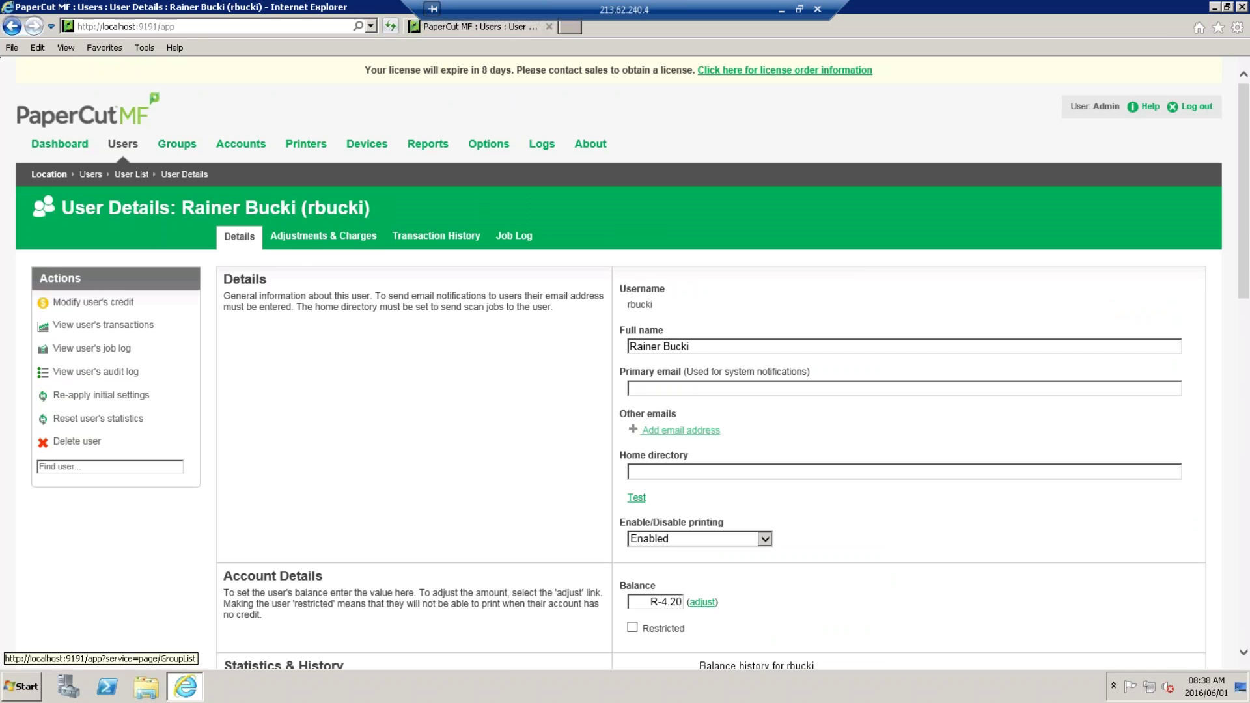
# View the All Users and Internal Users groups in Group List, then go to Printers.
pyautogui.click(175, 145)
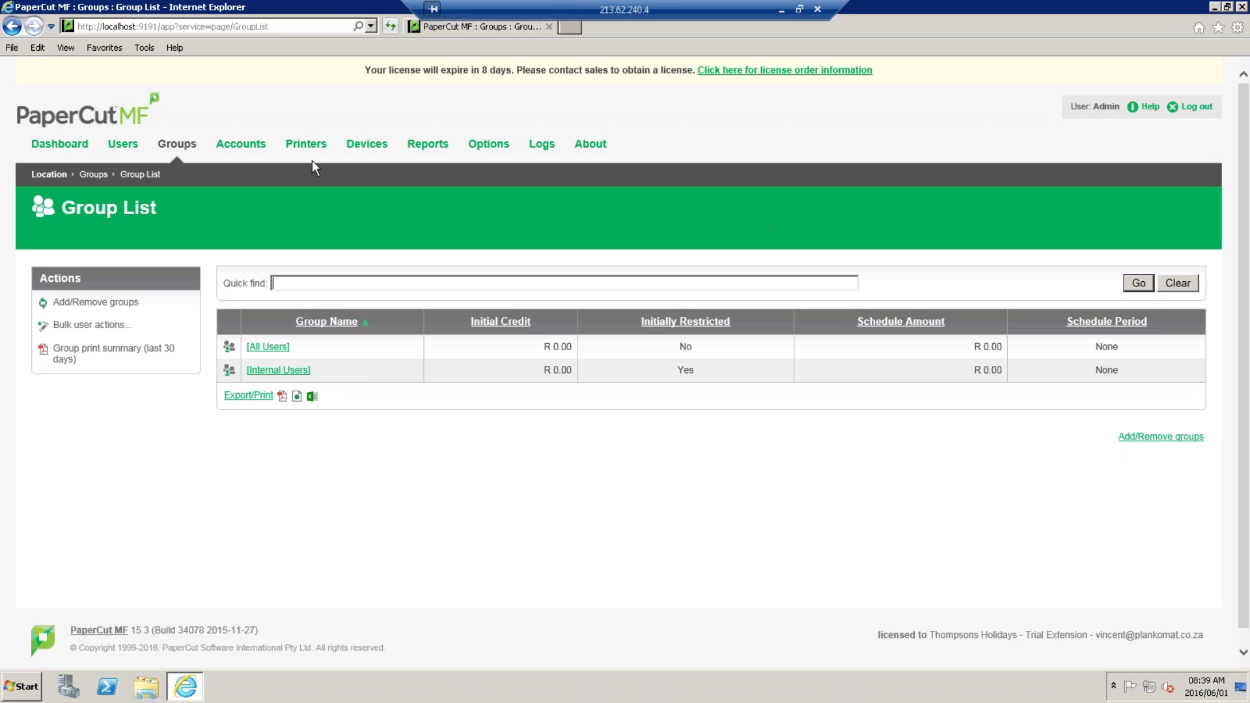
pyautogui.click(298, 147)
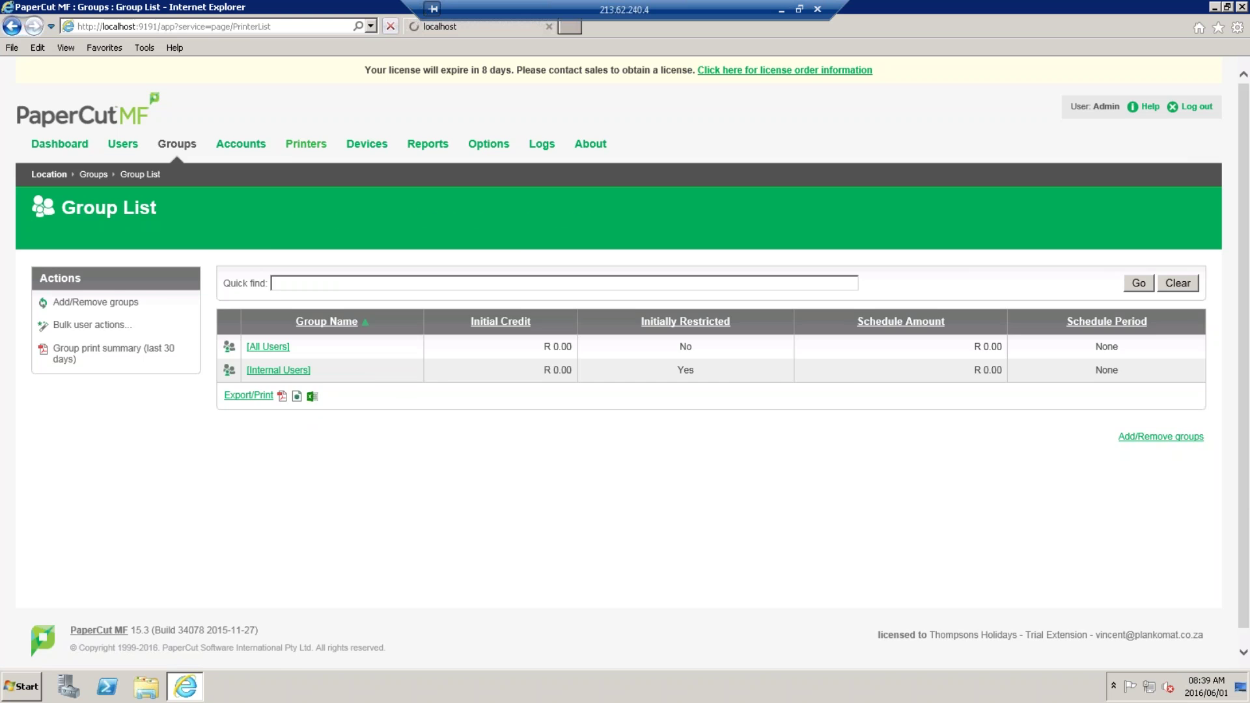
# Review printer durps02\DURPRN001's details, including its R 0.41 page cost and usage history.
pyautogui.scroll(-3, 641, 299)
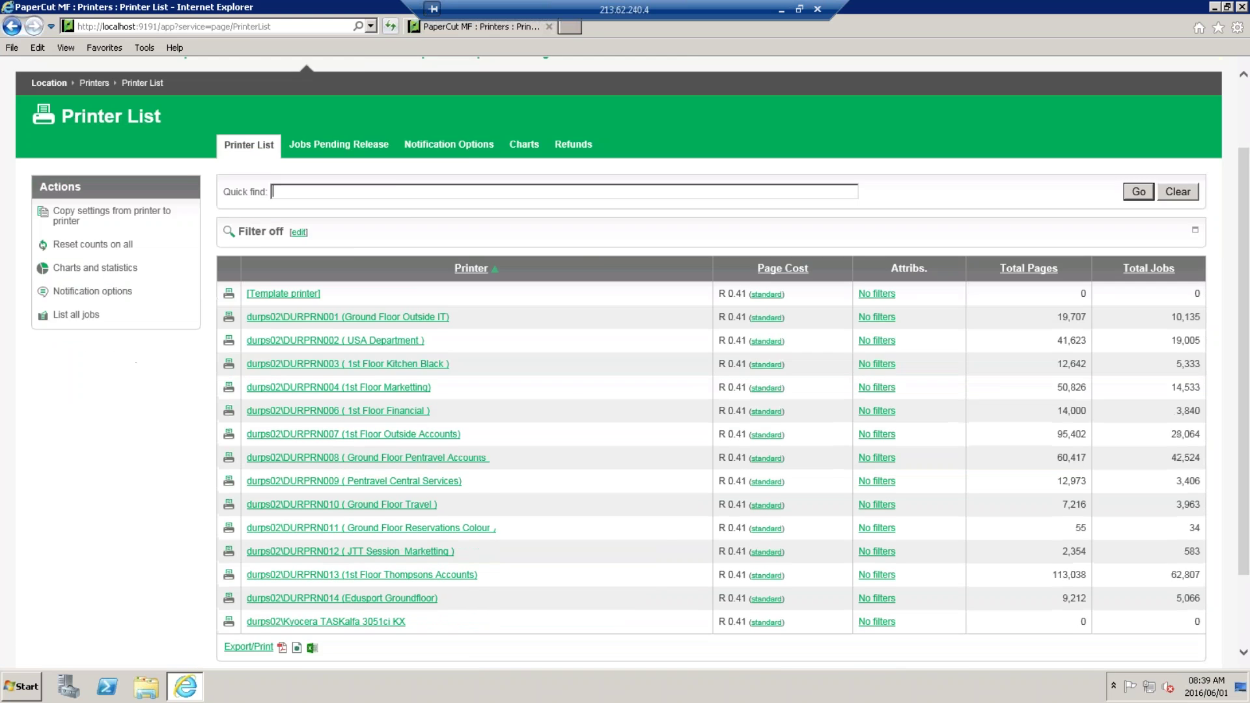
pyautogui.scroll(3, 273, 455)
pyautogui.scroll(-3, 424, 330)
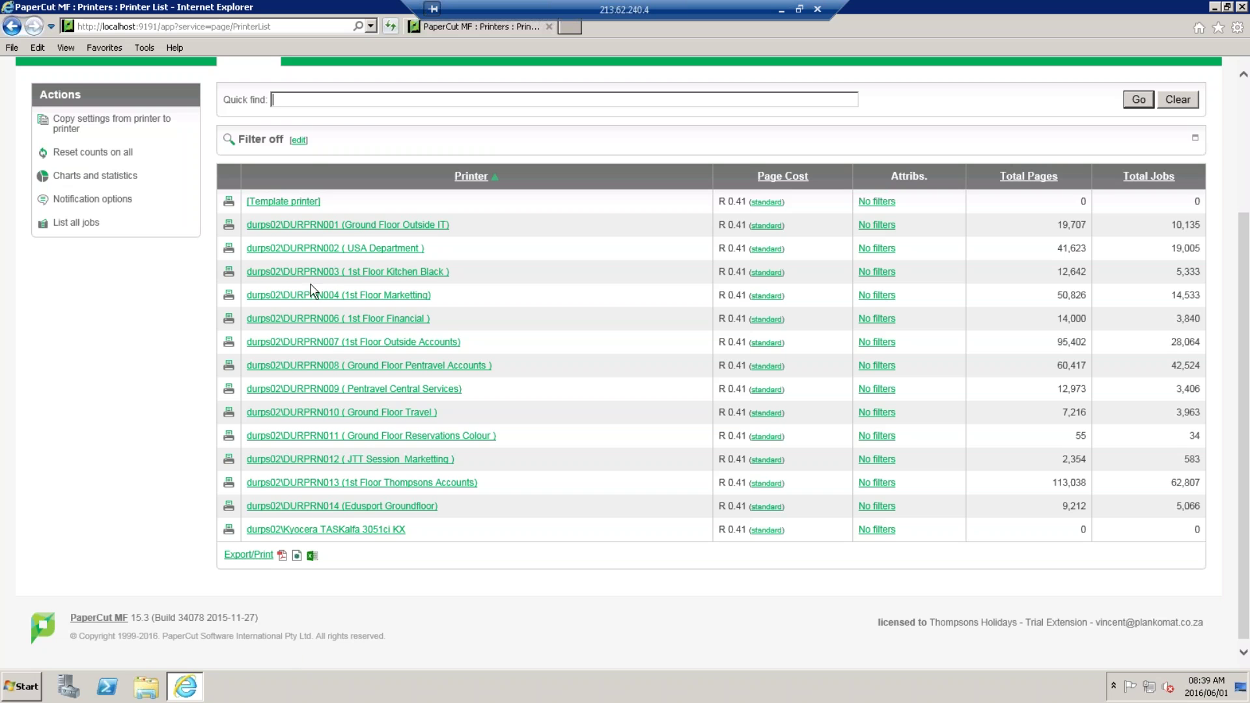
pyautogui.click(345, 225)
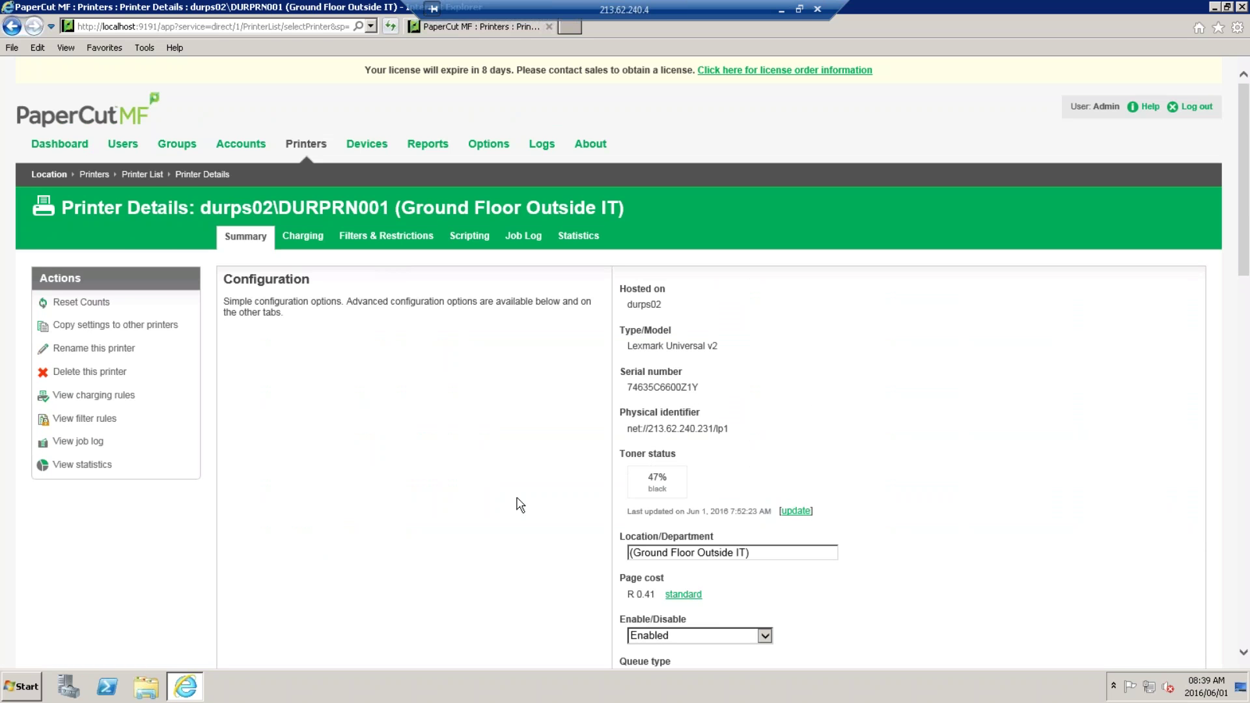
pyautogui.scroll(-4, 558, 371)
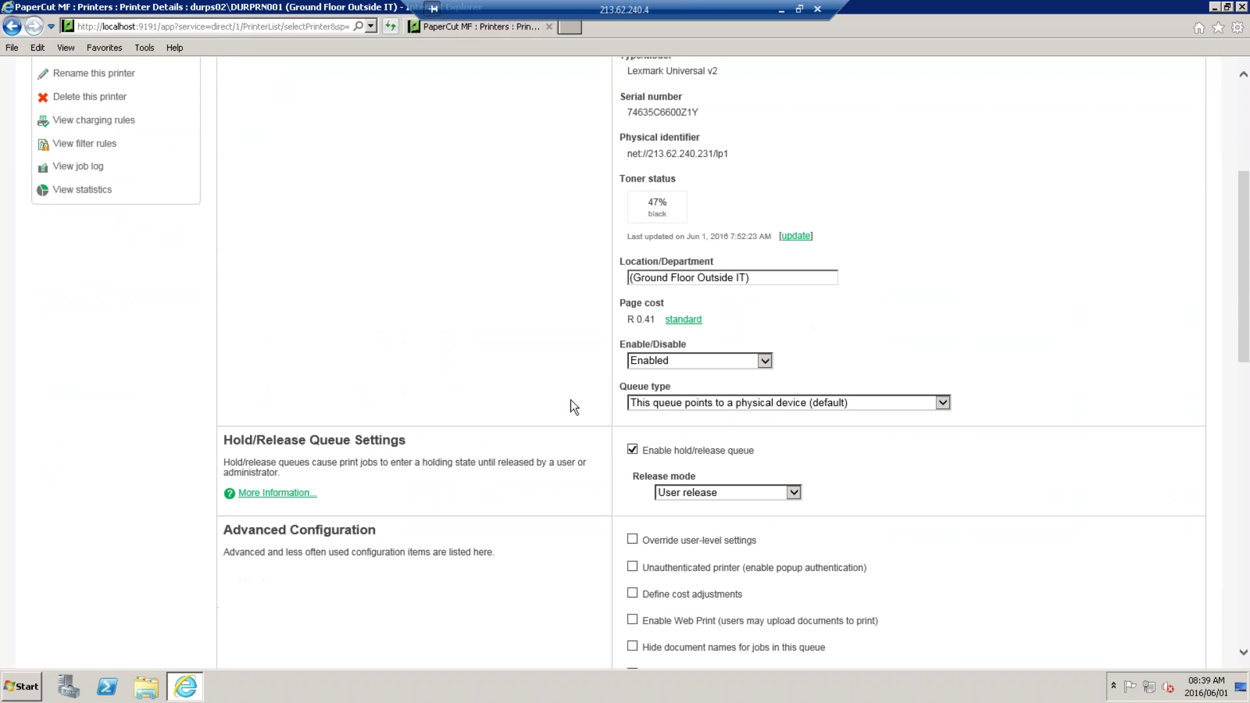
pyautogui.scroll(-10, 546, 319)
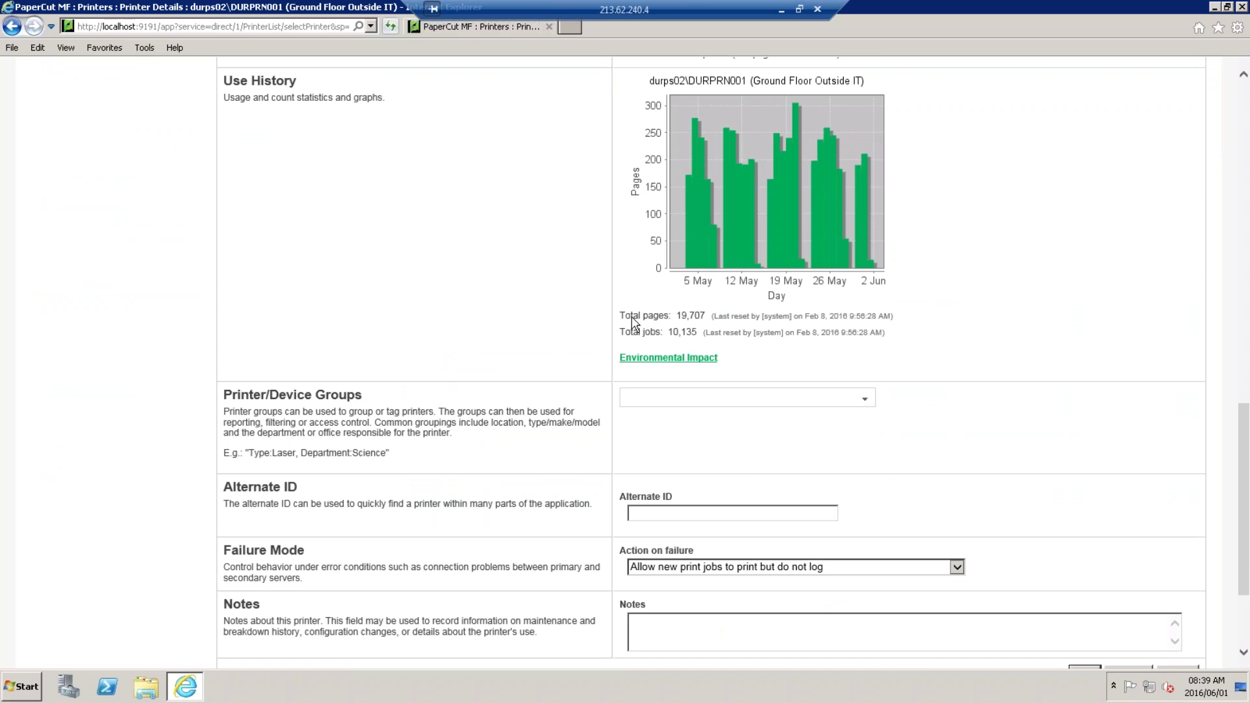
pyautogui.scroll(-3, 573, 306)
pyautogui.scroll(15, 573, 306)
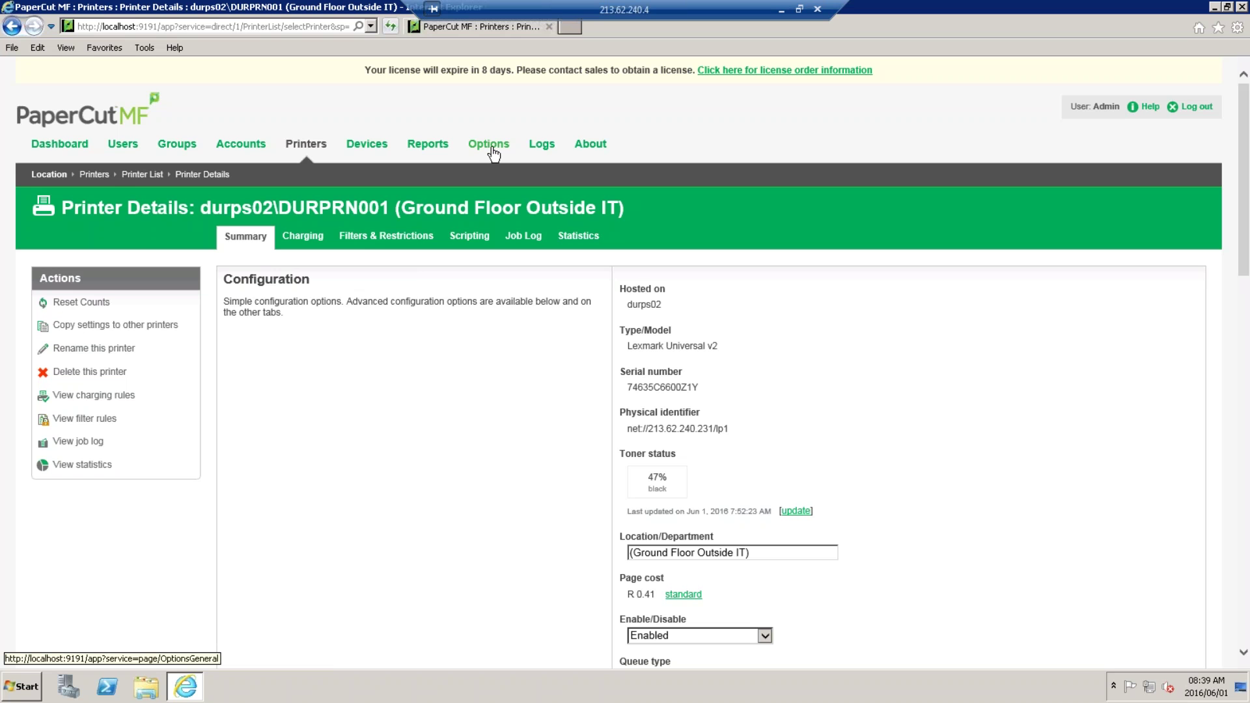
# Scroll through the Options General tab's user feature, display, account and hold/release settings.
pyautogui.click(493, 152)
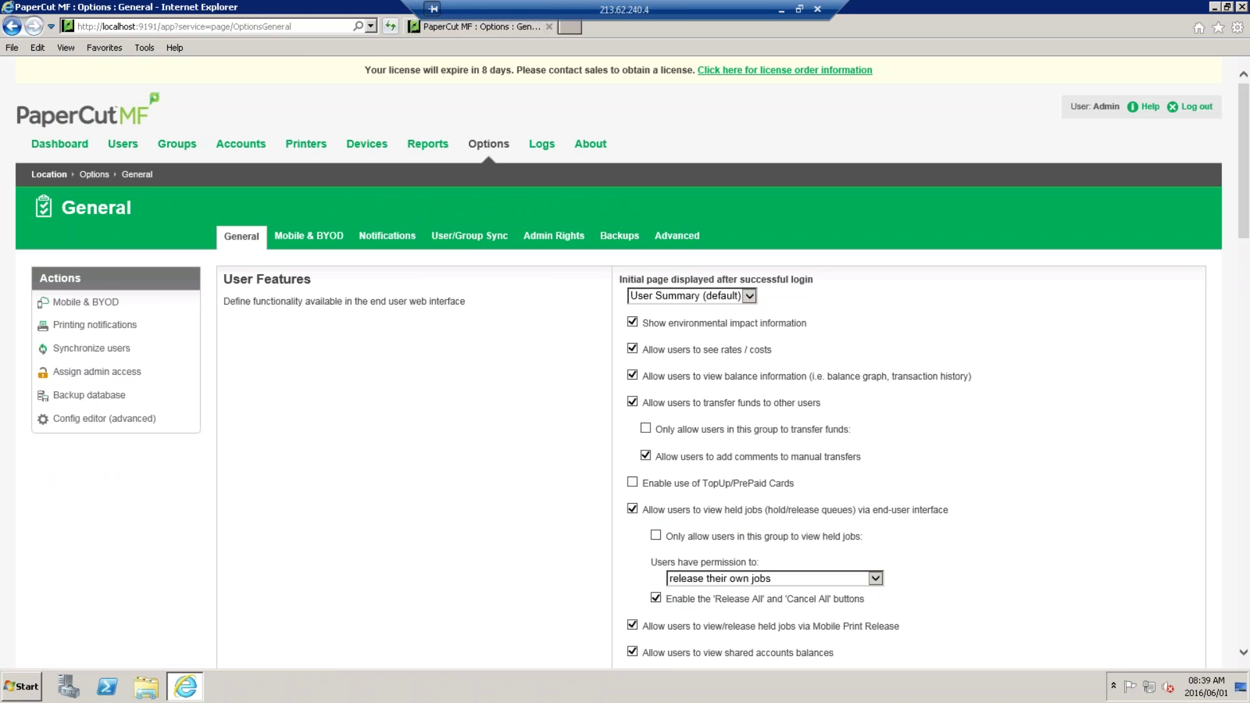
pyautogui.scroll(-3, 612, 287)
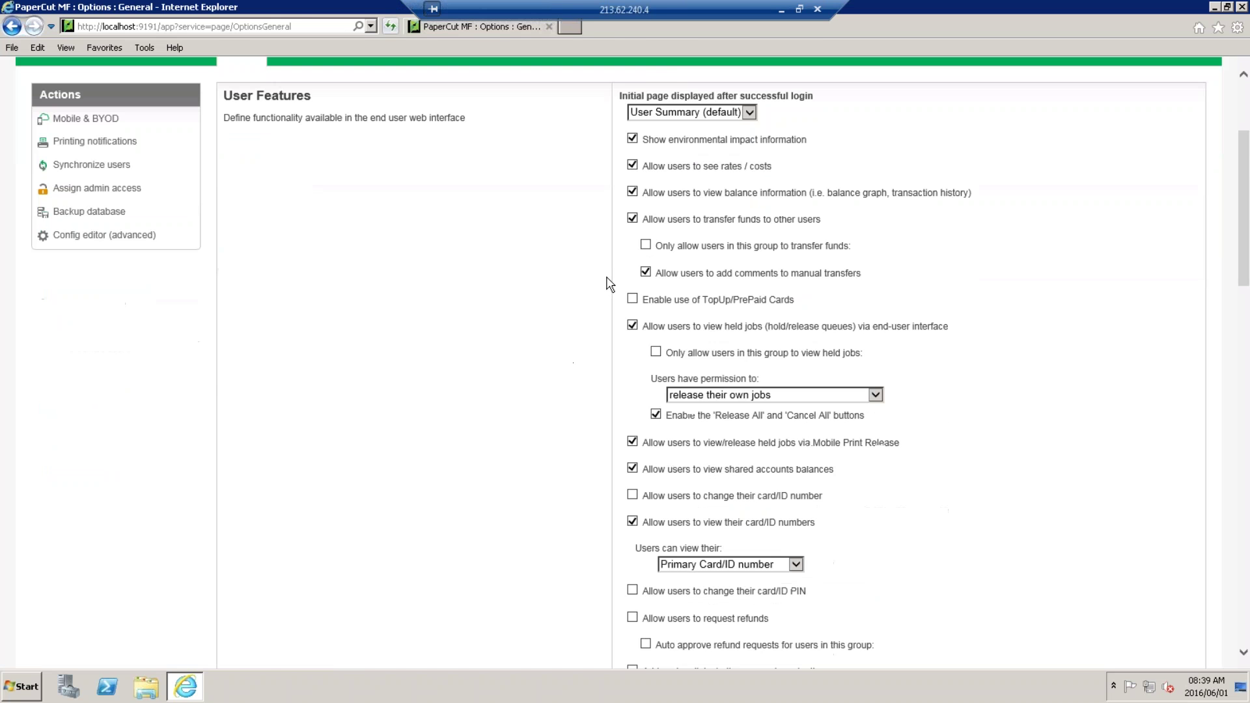
pyautogui.scroll(-9, 608, 284)
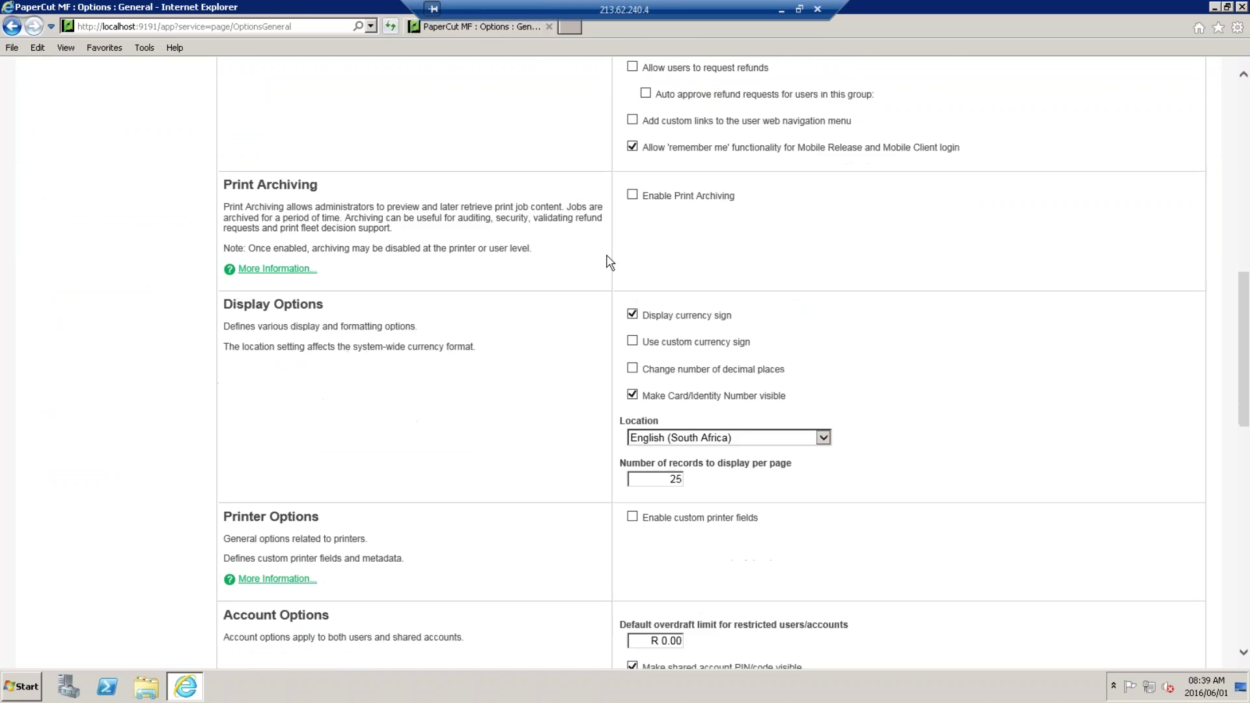
pyautogui.scroll(-6, 609, 262)
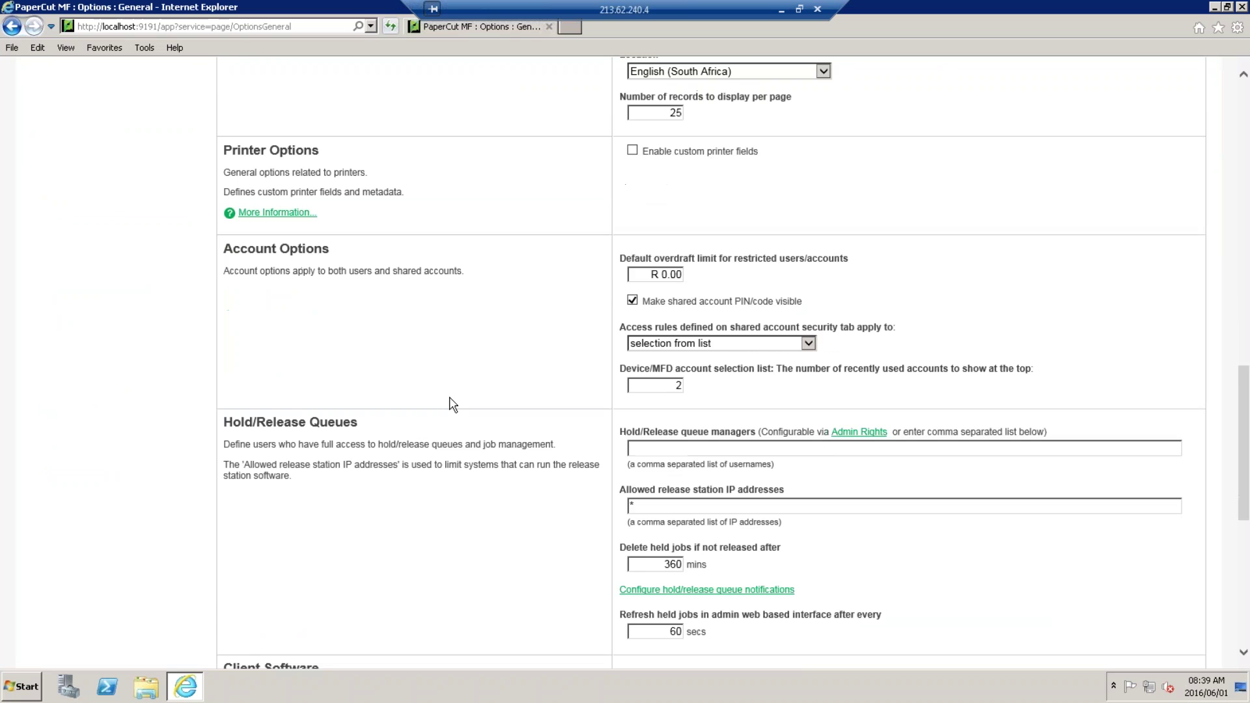
pyautogui.scroll(-2, 550, 438)
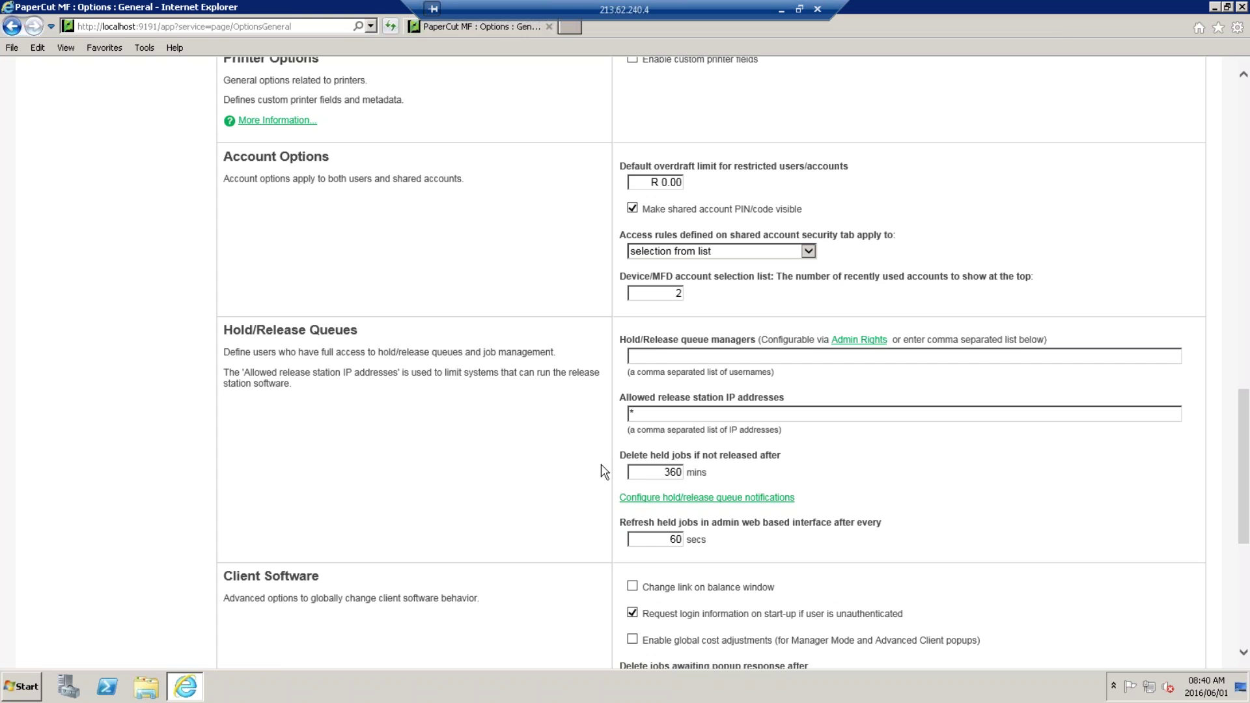
pyautogui.scroll(15, 567, 485)
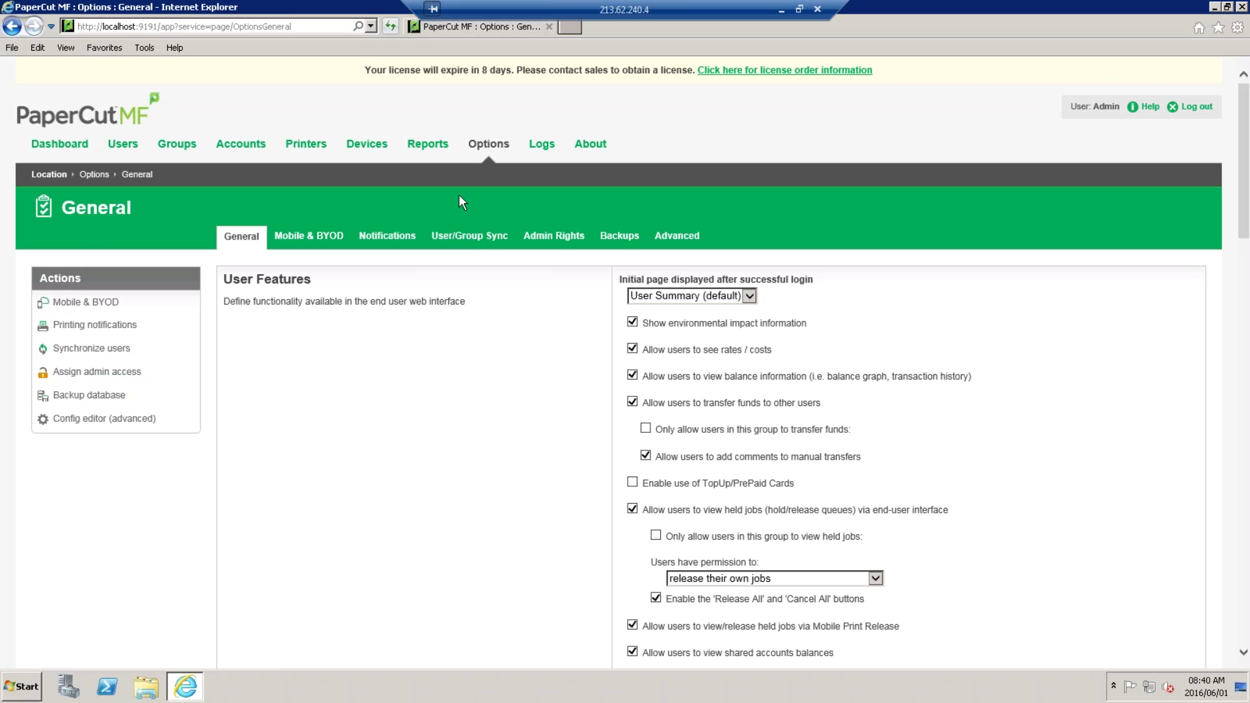
# Go to Reports to see the user list, executive summary and printing reports.
pyautogui.click(430, 145)
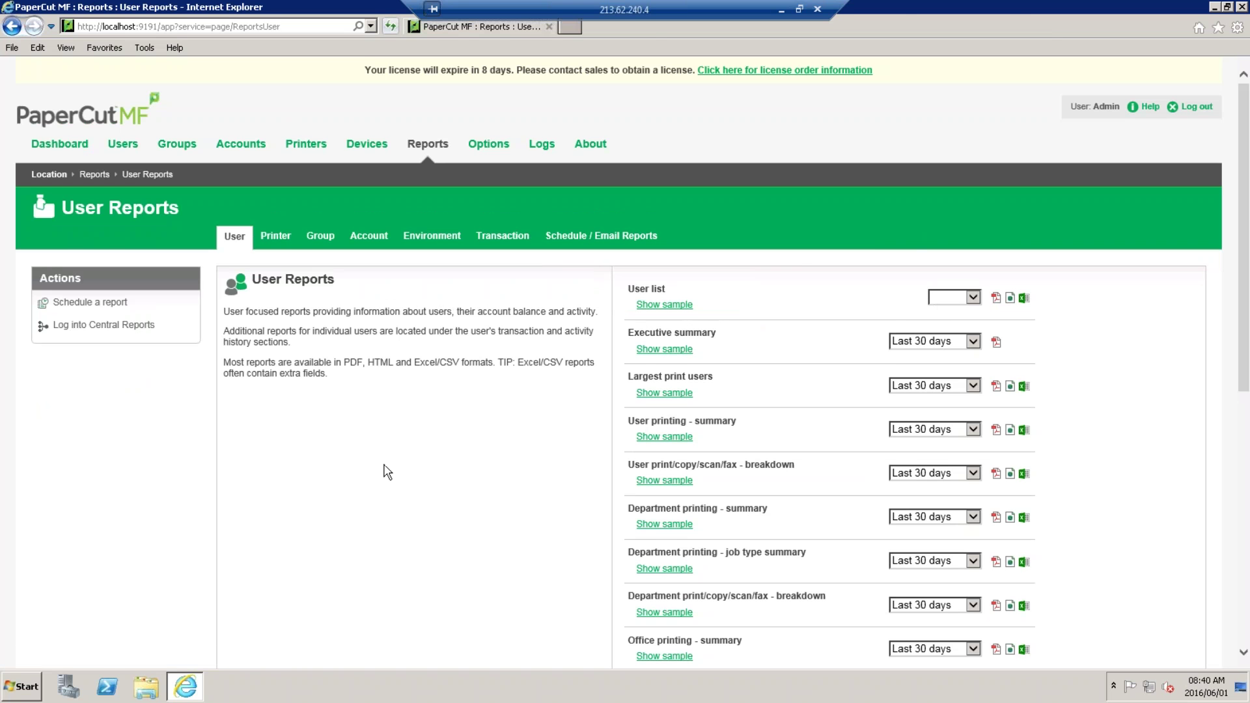
pyautogui.click(780, 9)
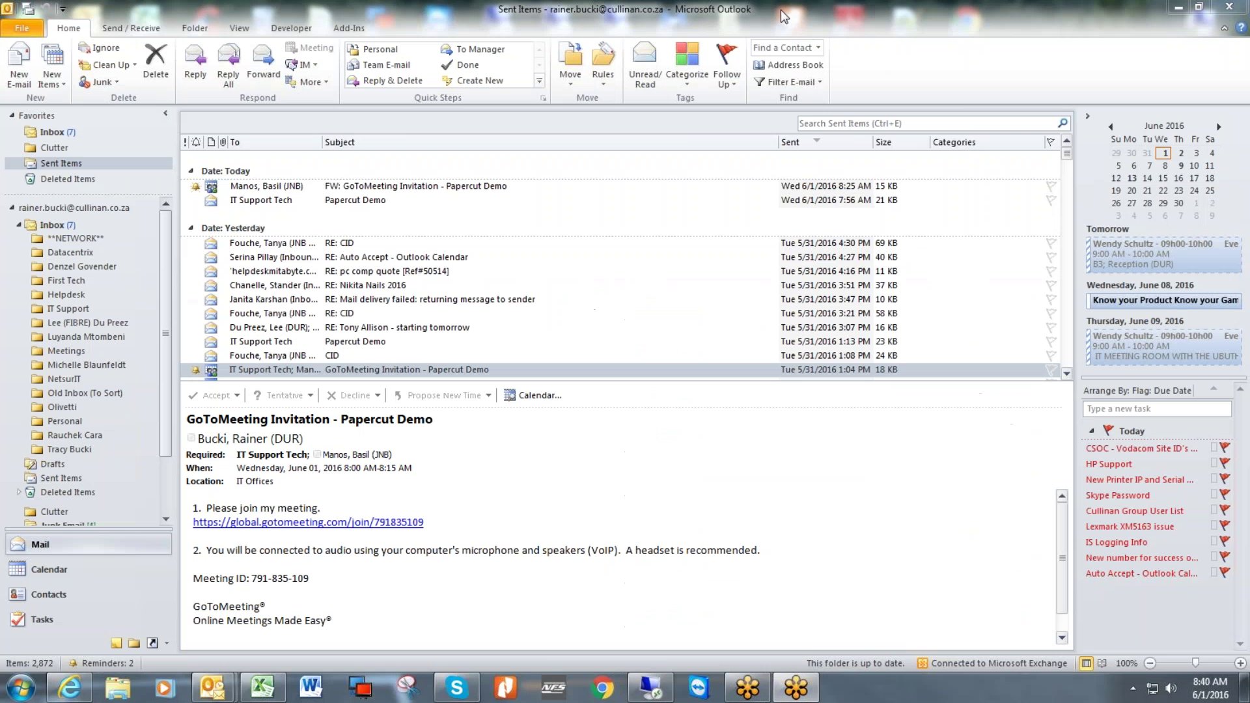
pyautogui.click(255, 690)
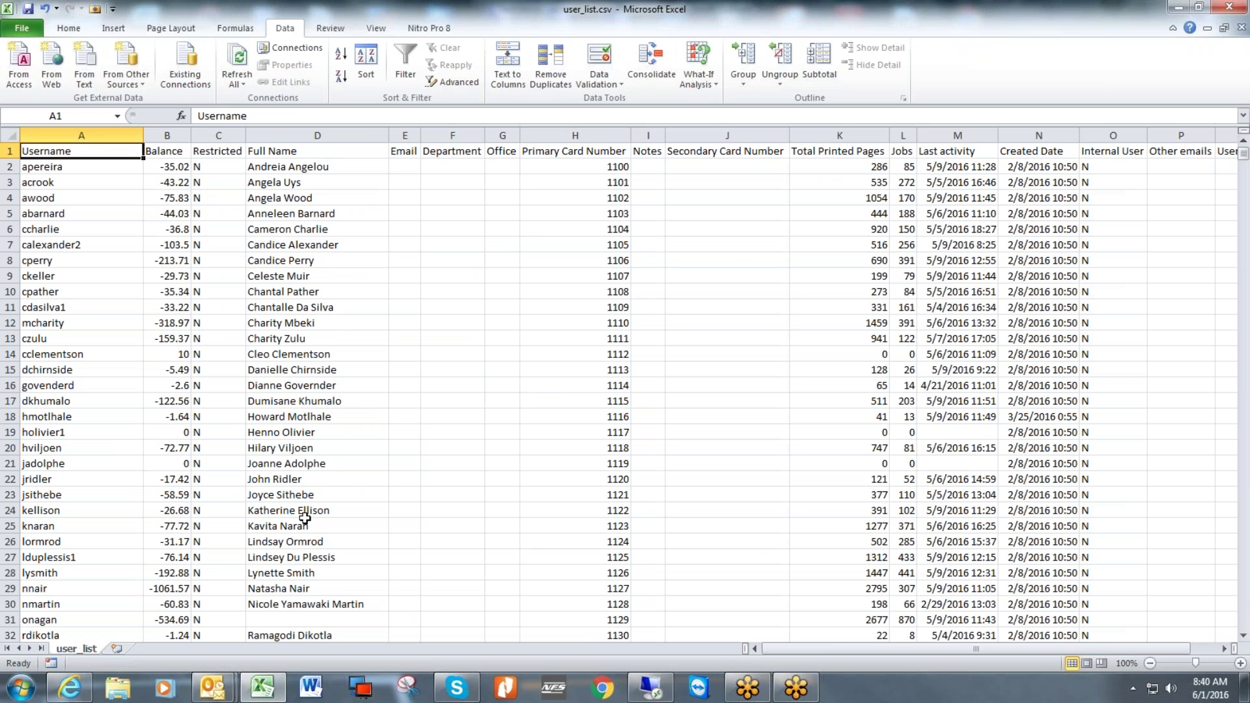
pyautogui.moveTo(580, 166); pyautogui.dragTo(574, 667)
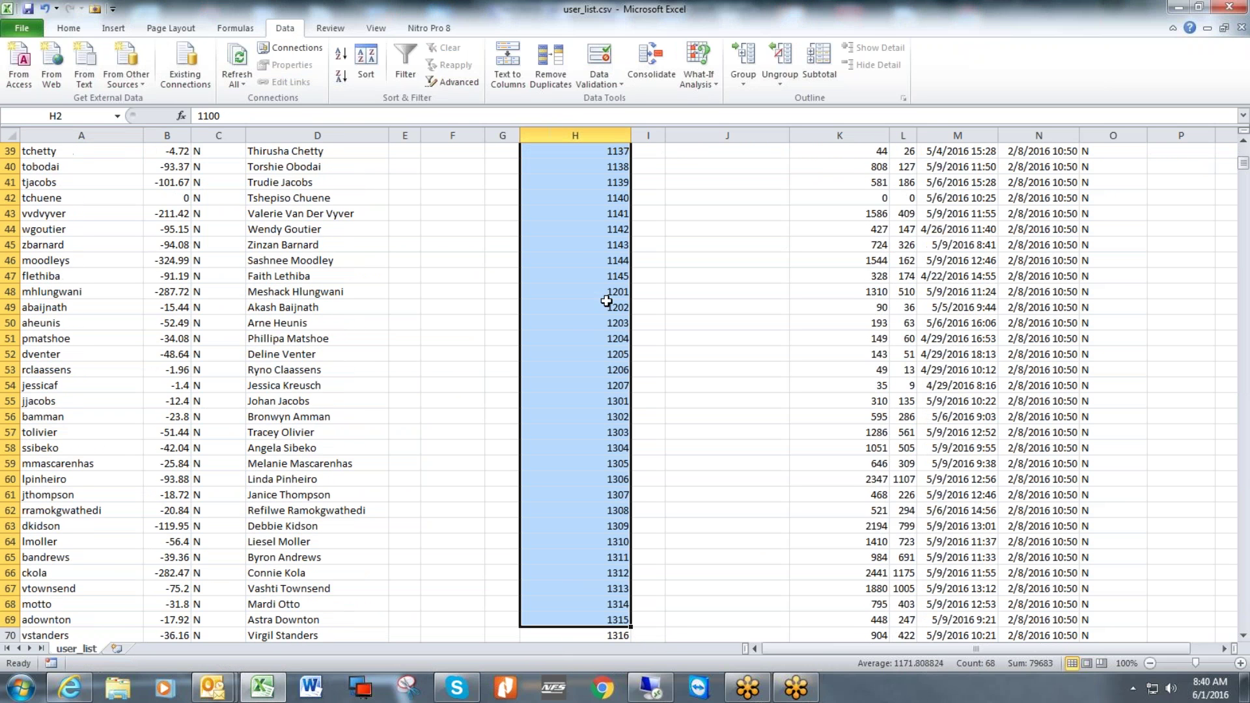
pyautogui.scroll(13, 582, 445)
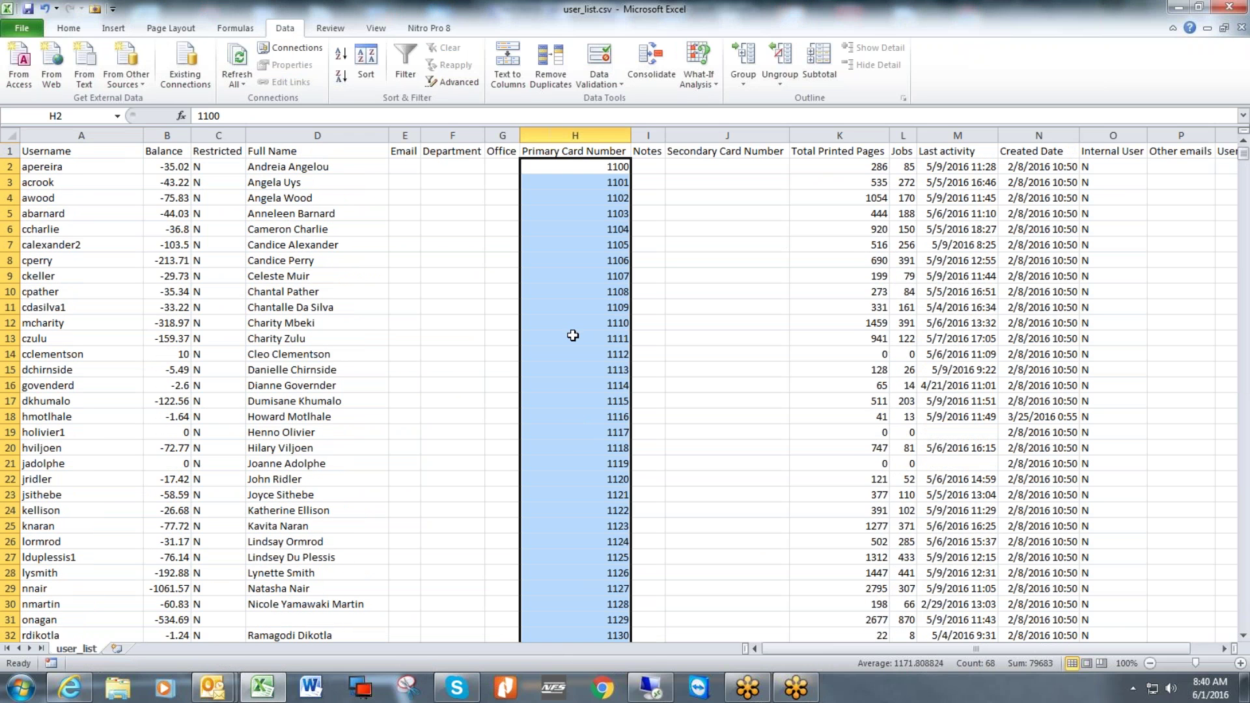
pyautogui.scroll(-15, 573, 334)
pyautogui.scroll(-1, 573, 333)
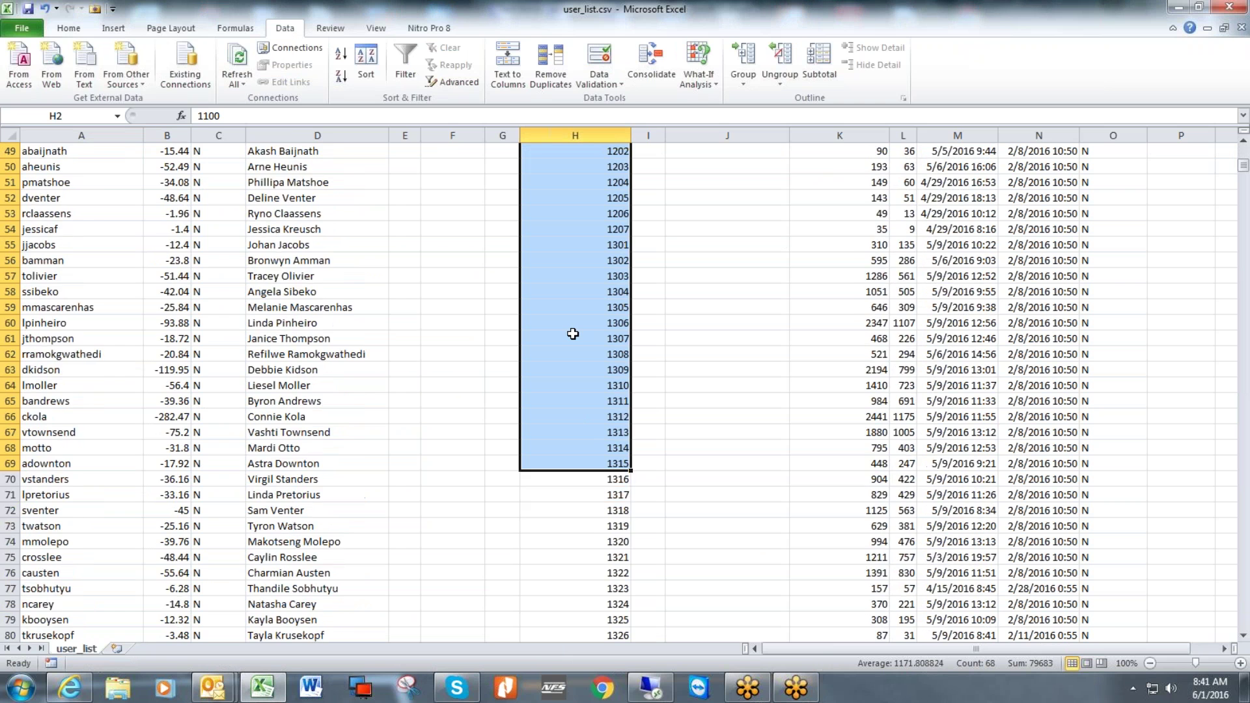
pyautogui.scroll(2, 573, 333)
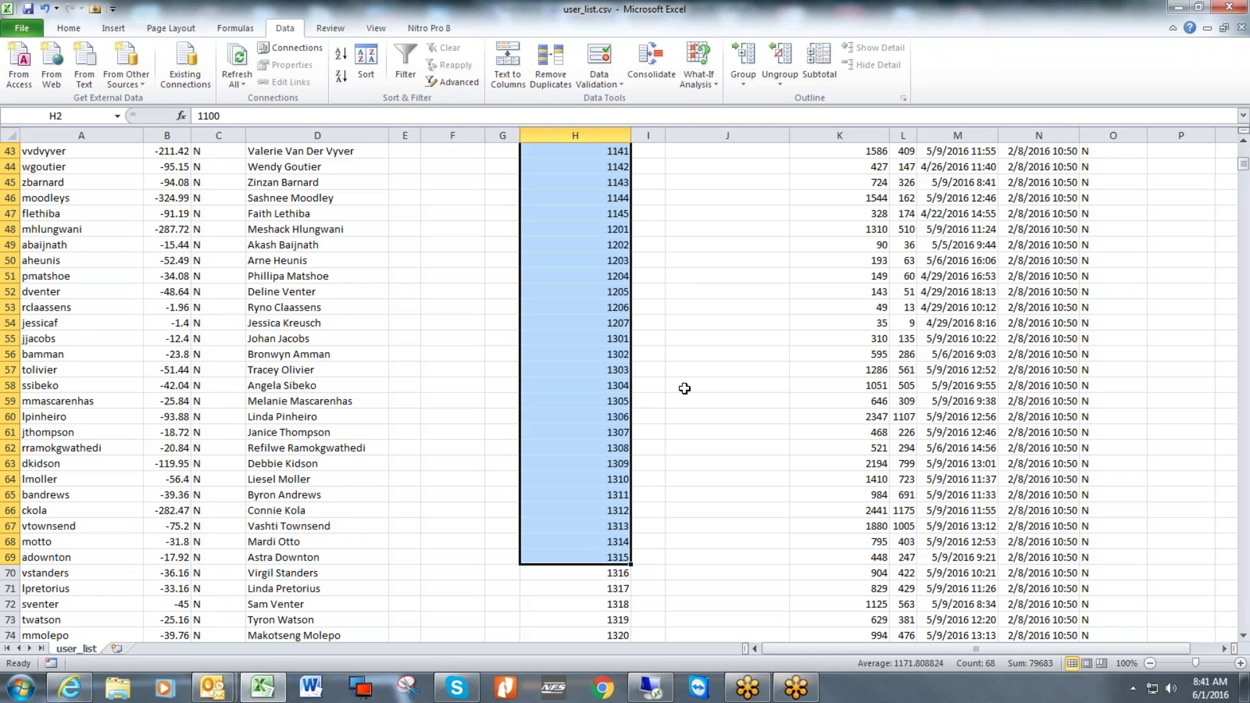
pyautogui.scroll(14, 680, 428)
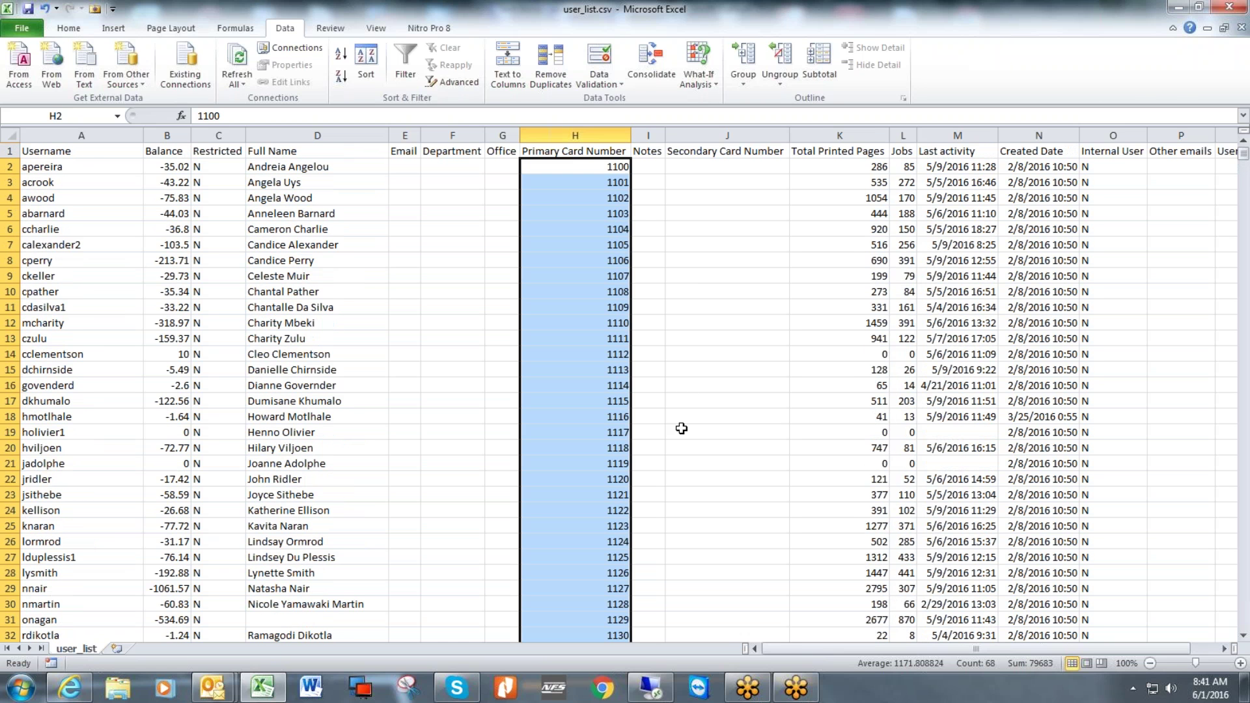
pyautogui.click(650, 688)
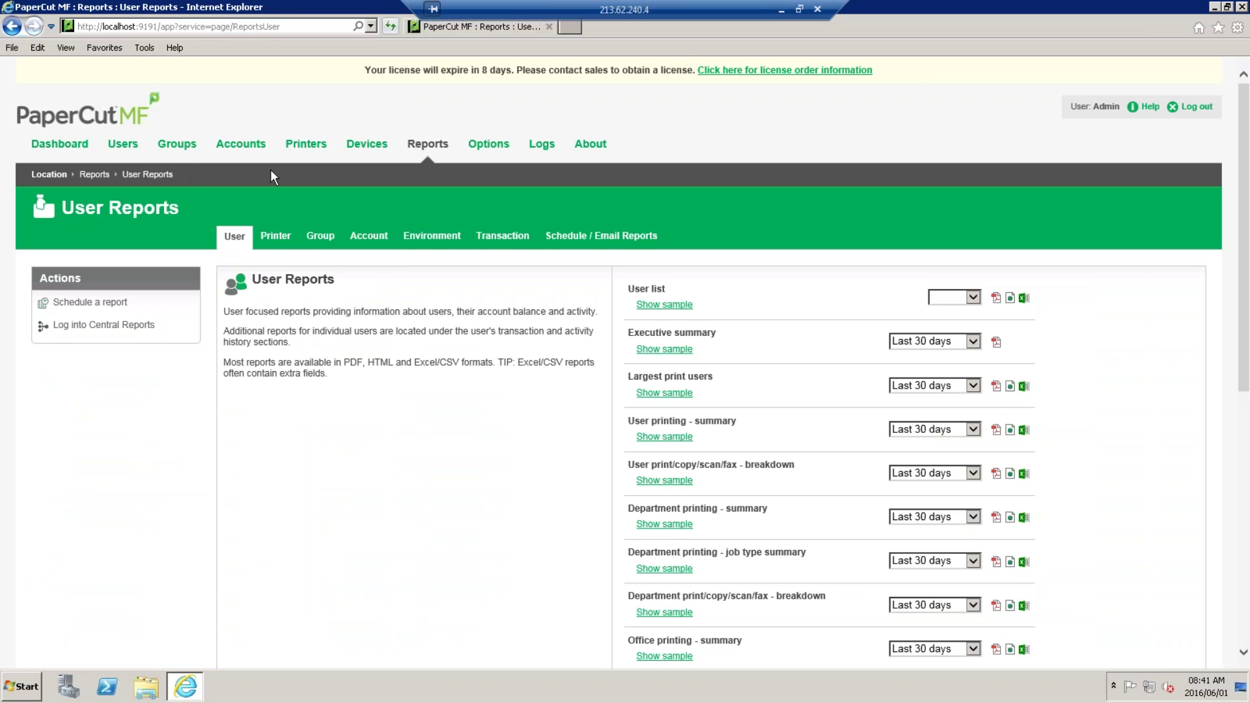
# Return to the Users tab listing all accounts, then use a control at the list's top right.
pyautogui.click(115, 149)
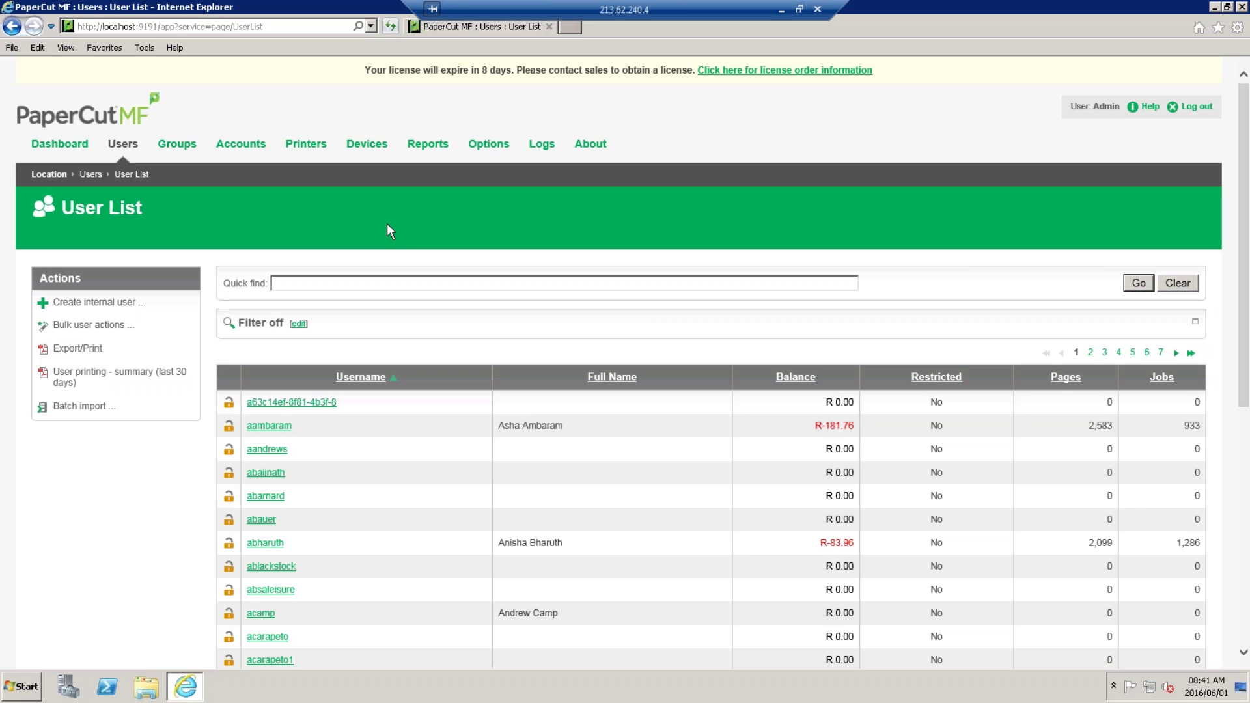
pyautogui.click(1044, 211)
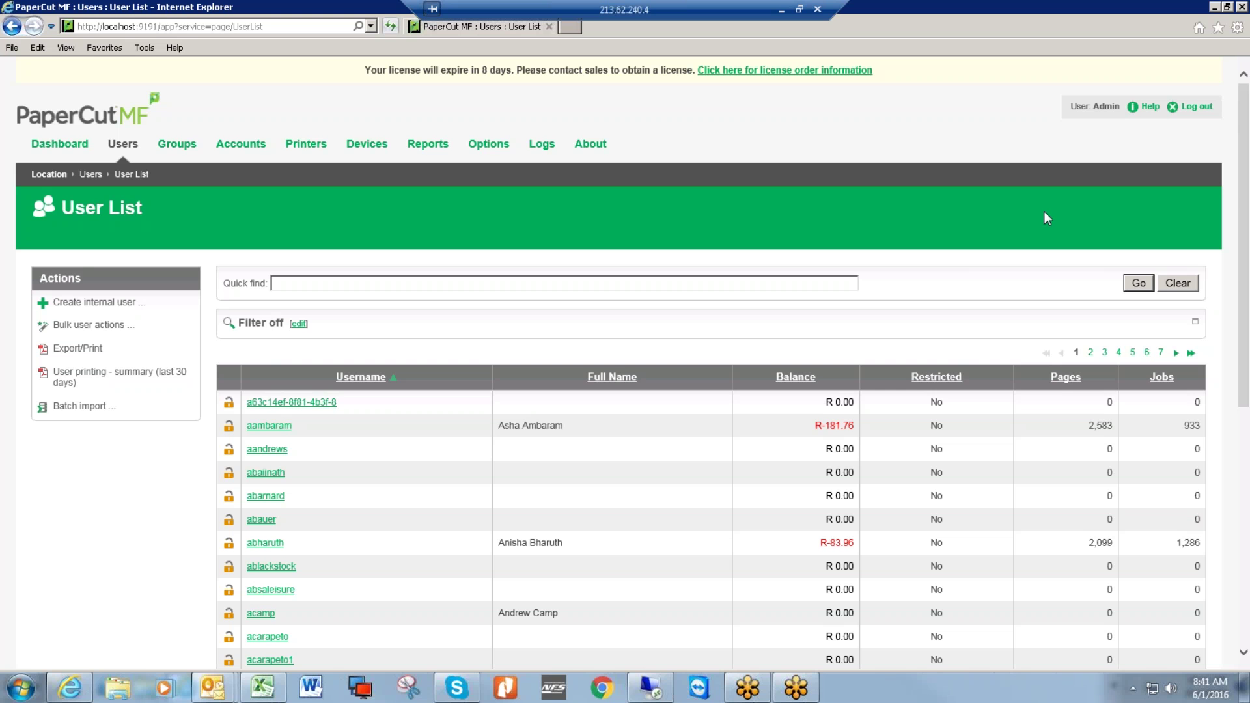